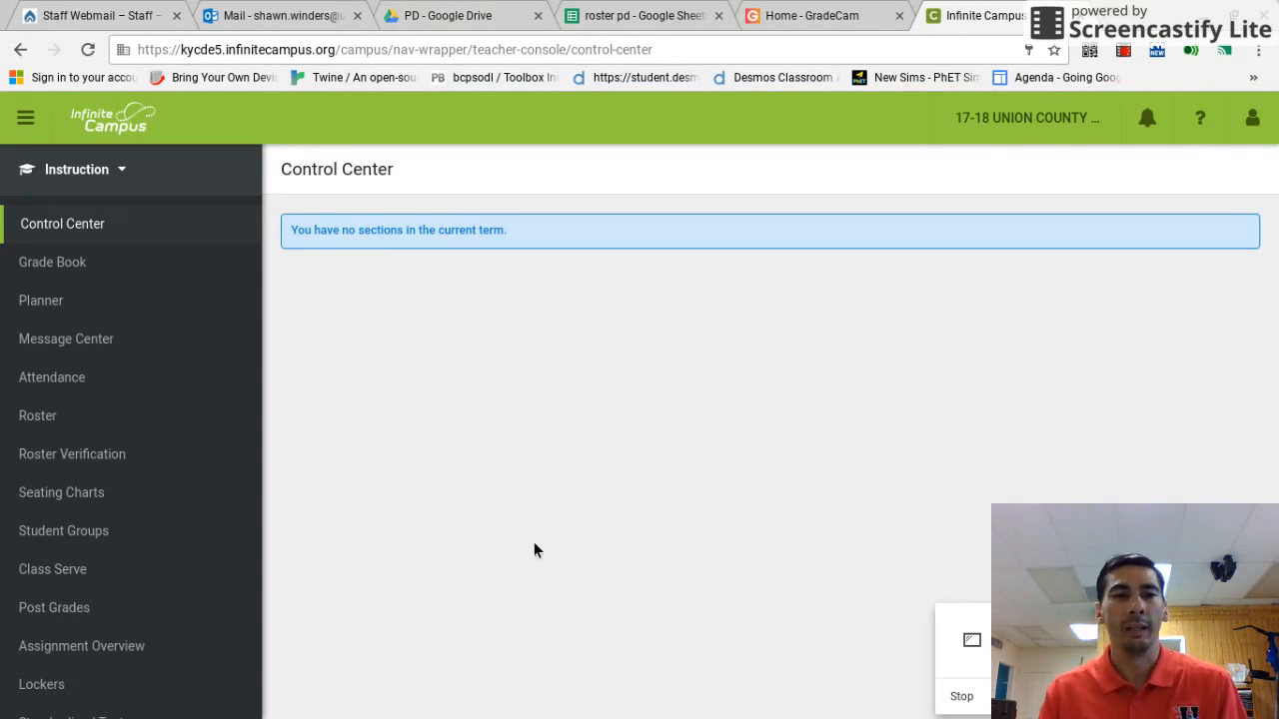
Open the Planner reports and select the Blank Spreadsheet report
scroll(172, 375, "down", 5)
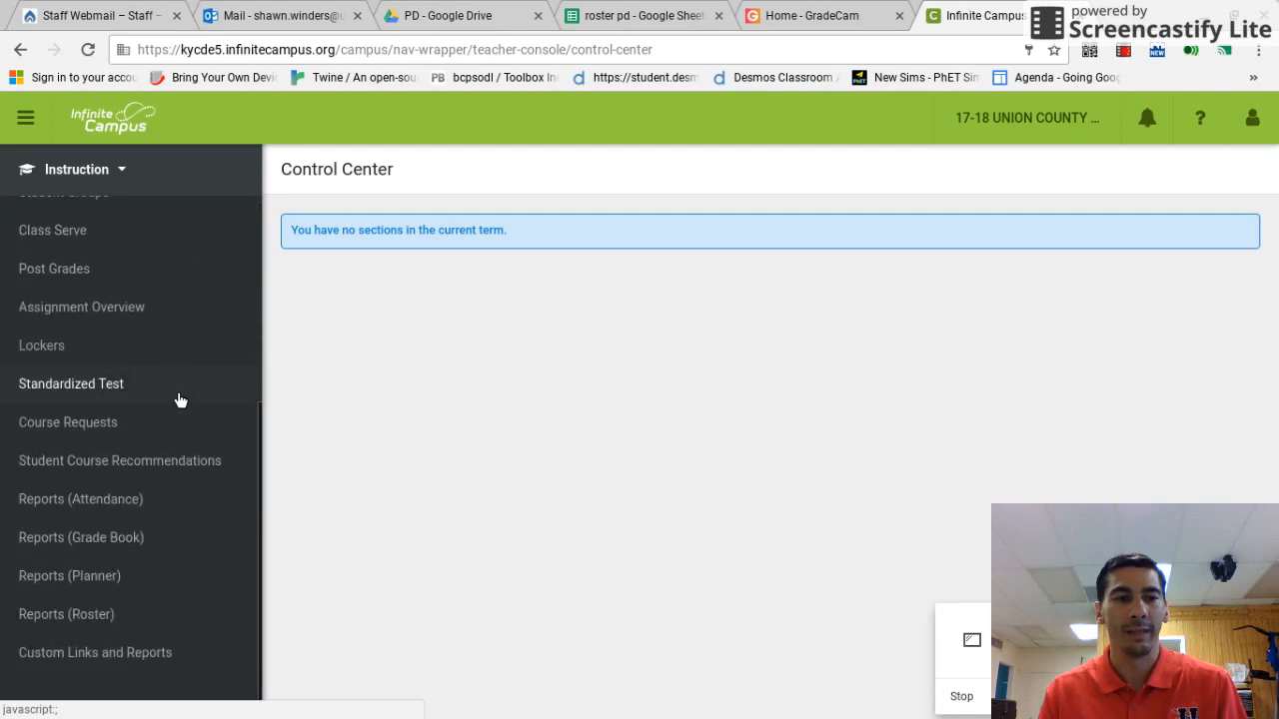
left_click(133, 587)
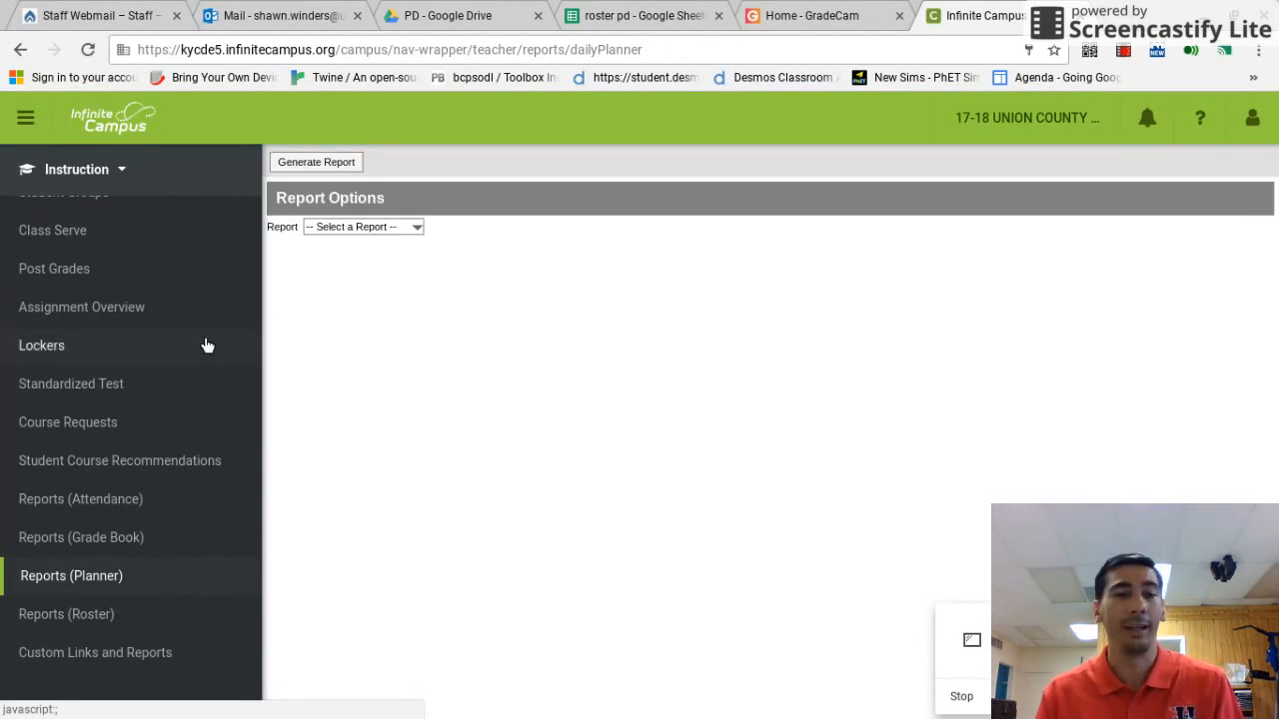
left_click(388, 227)
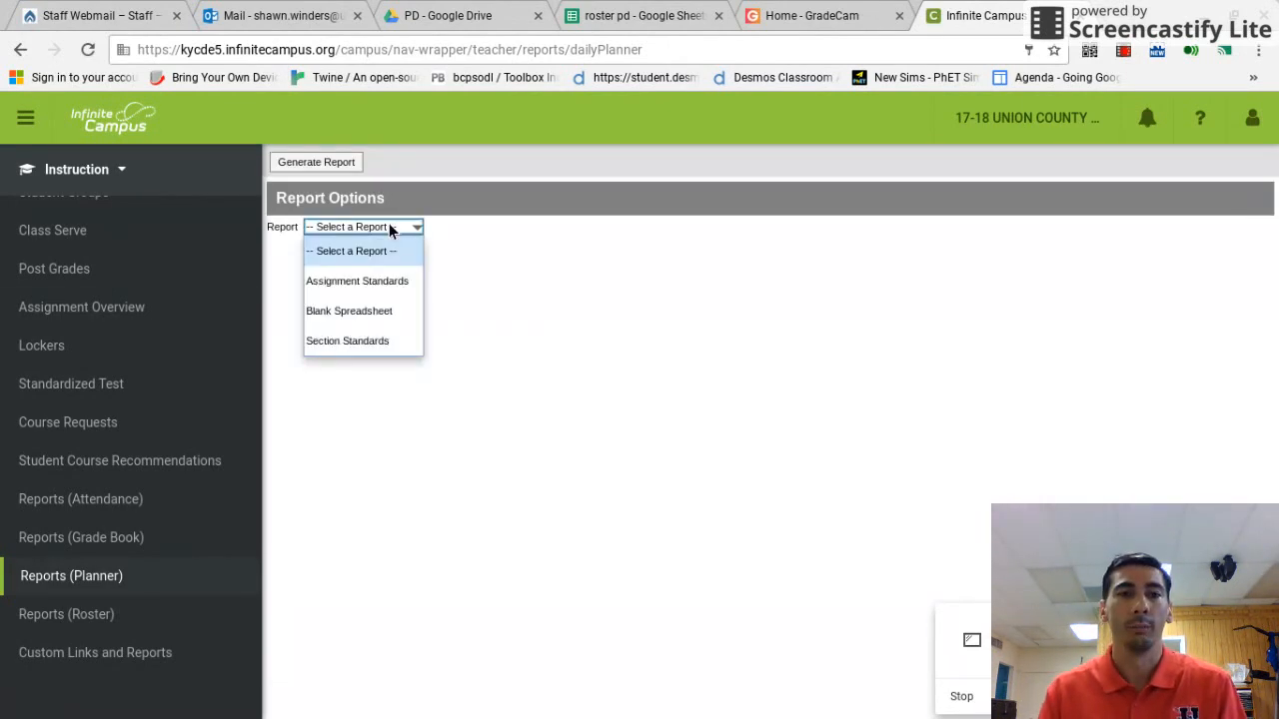
left_click(374, 313)
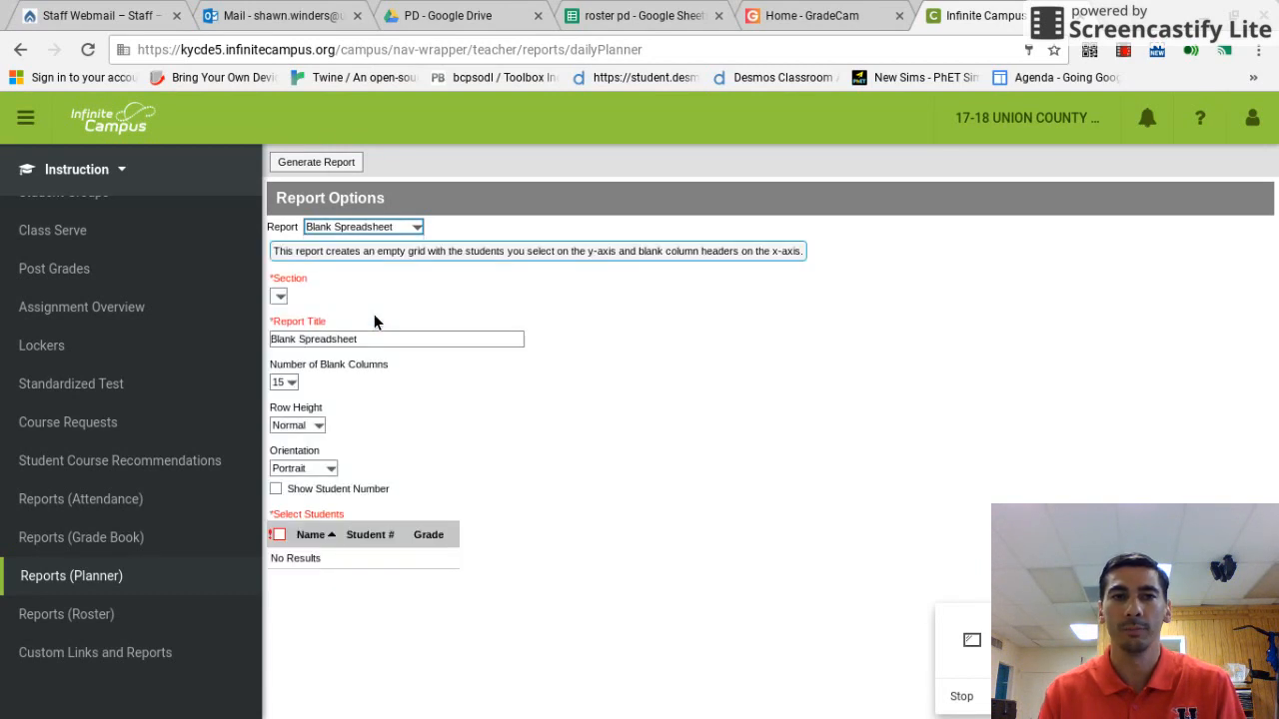
Examine the Blank Spreadsheet report's choices for section, number of blank columns and row height
left_click(289, 381)
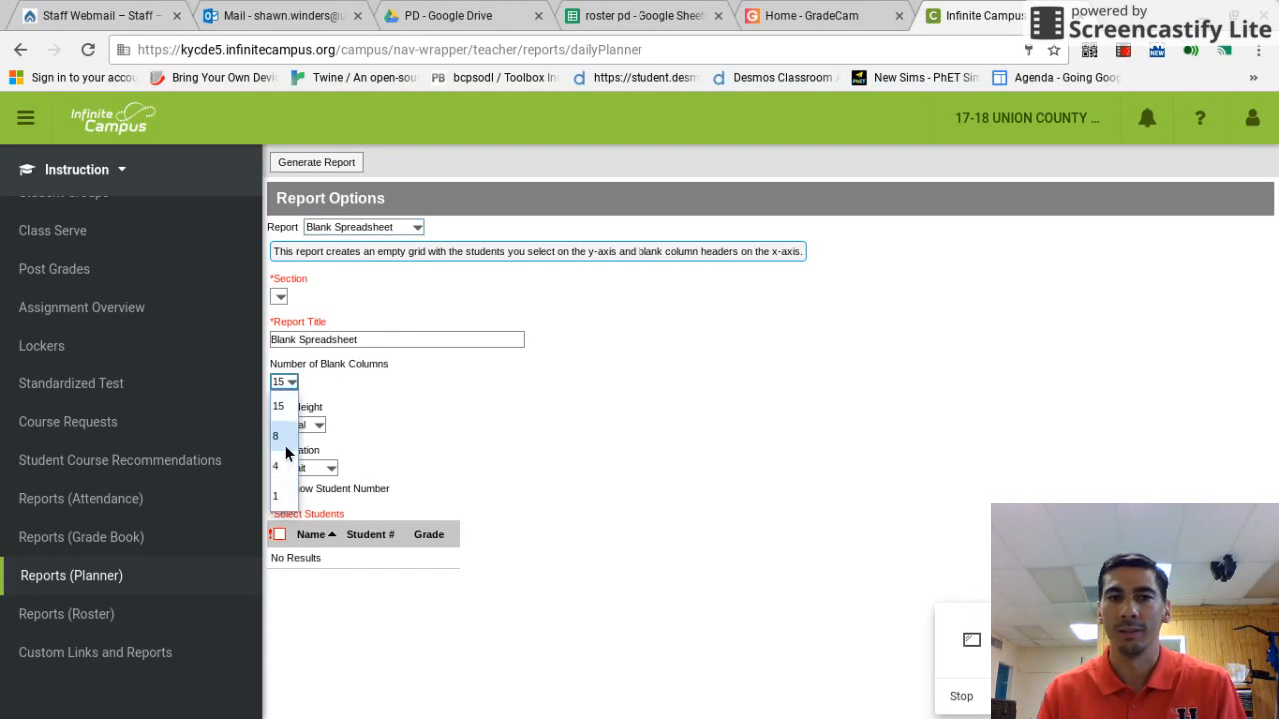
left_click(365, 375)
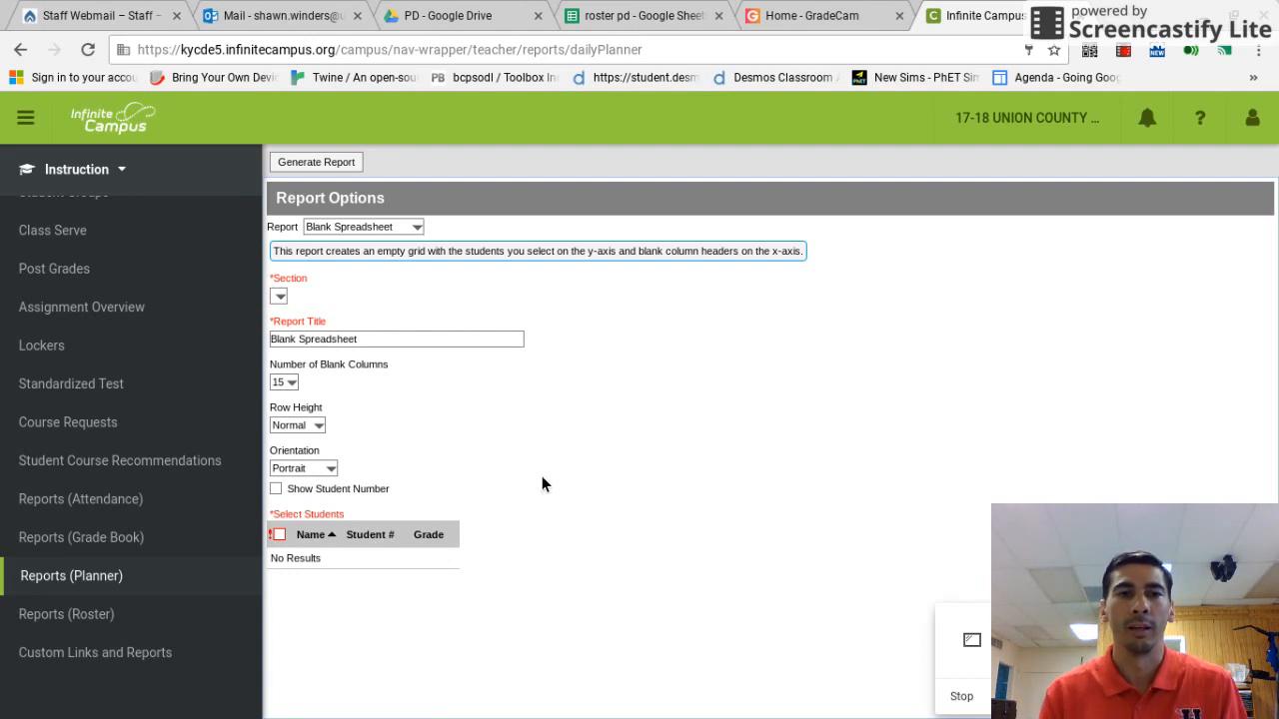
left_click(279, 297)
left_click(461, 404)
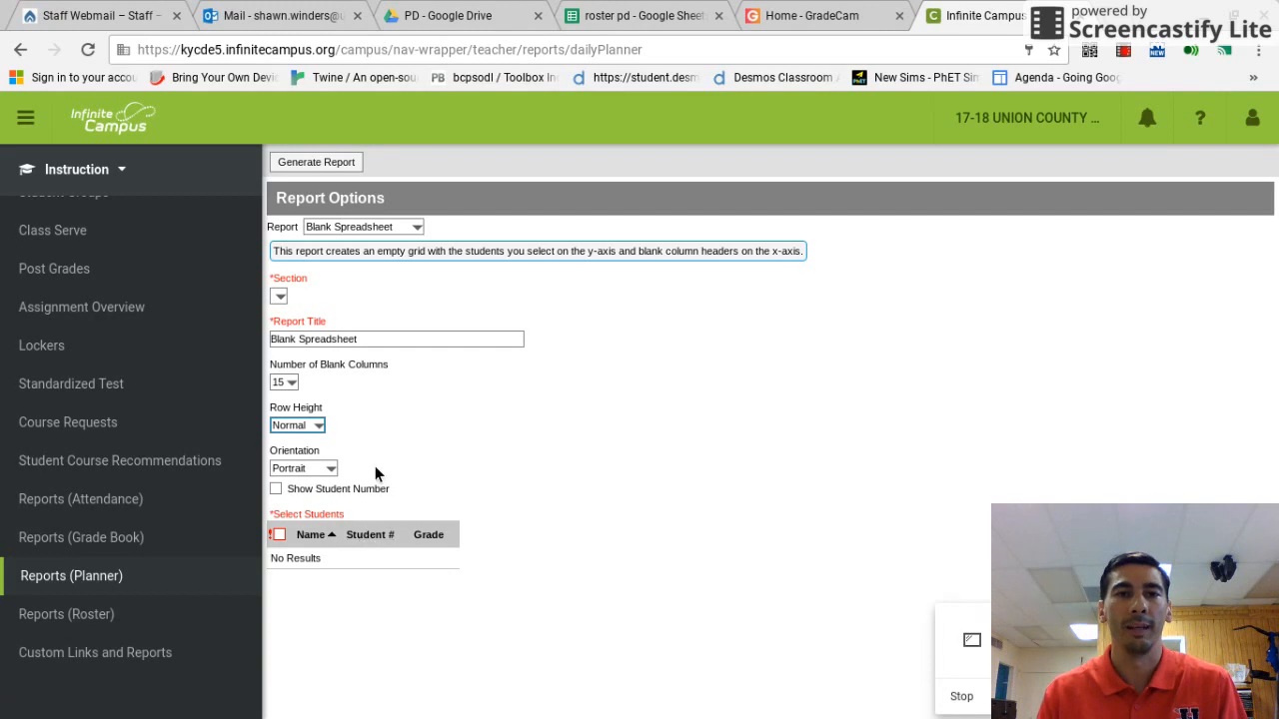
Check the new-file choices in the Google Drive PD folder and switch to the roster pd spreadsheet in Google Sheets
left_click(632, 17)
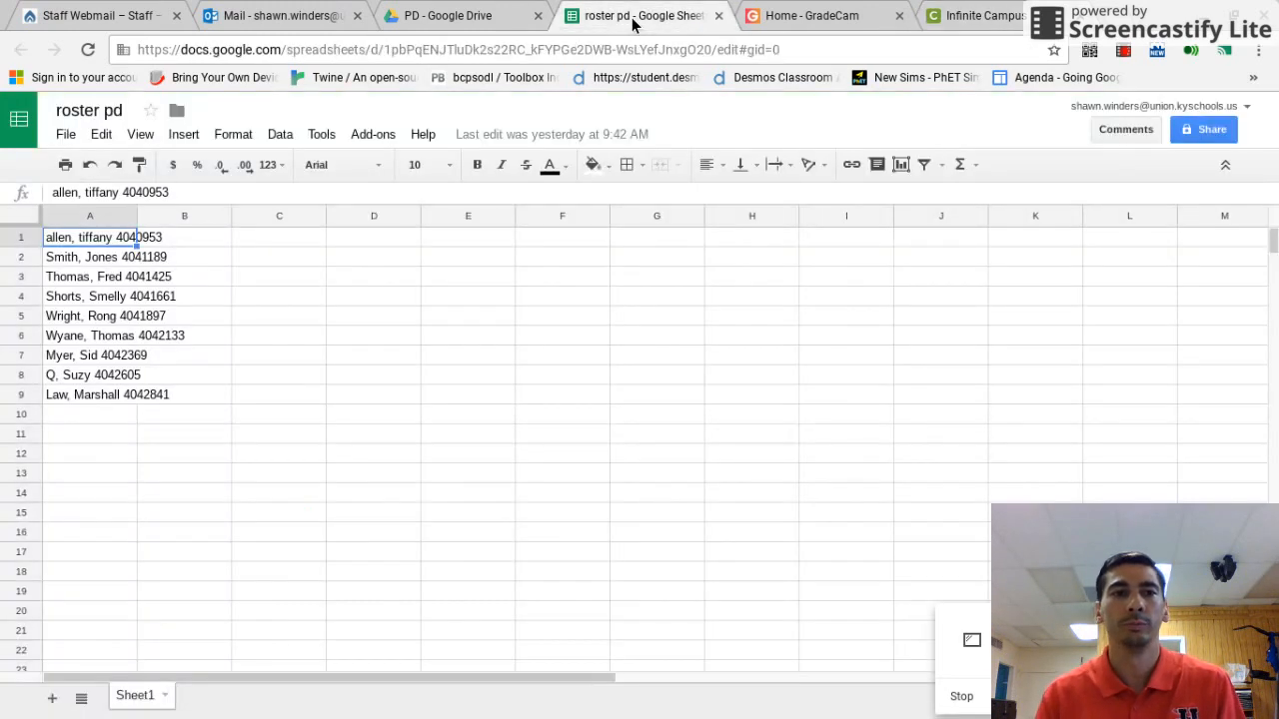
left_click(456, 17)
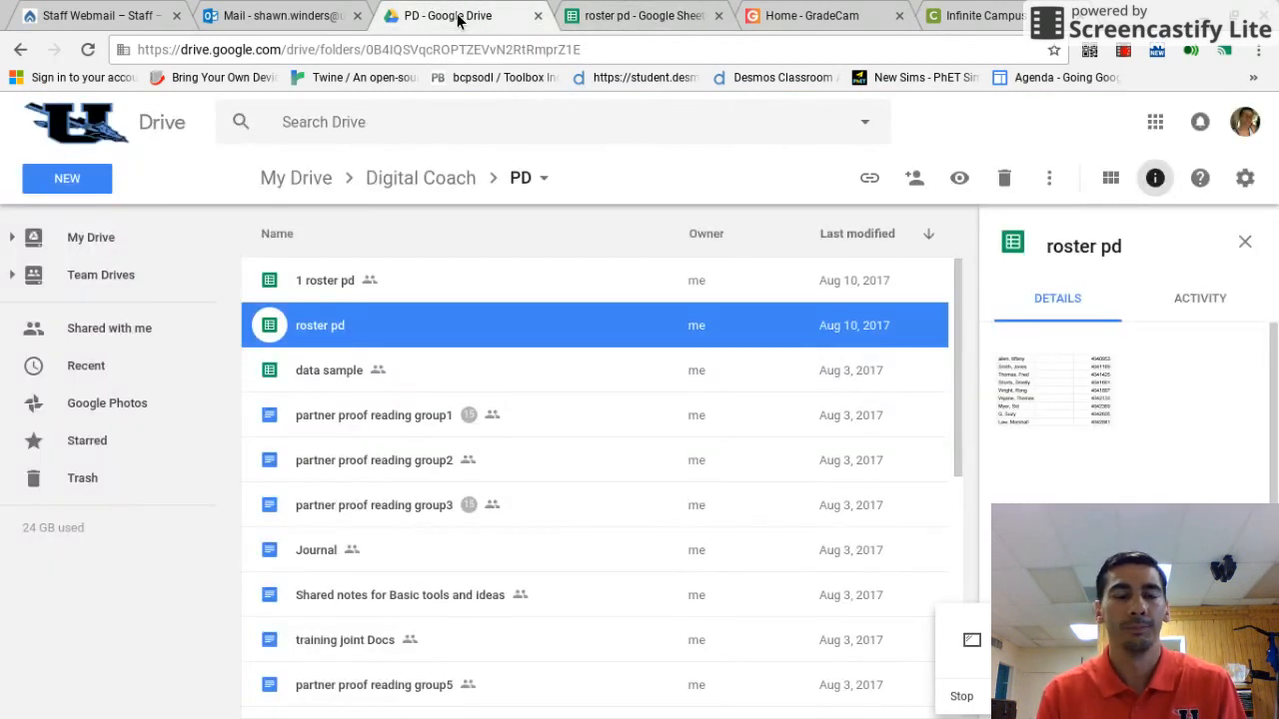
left_click(80, 185)
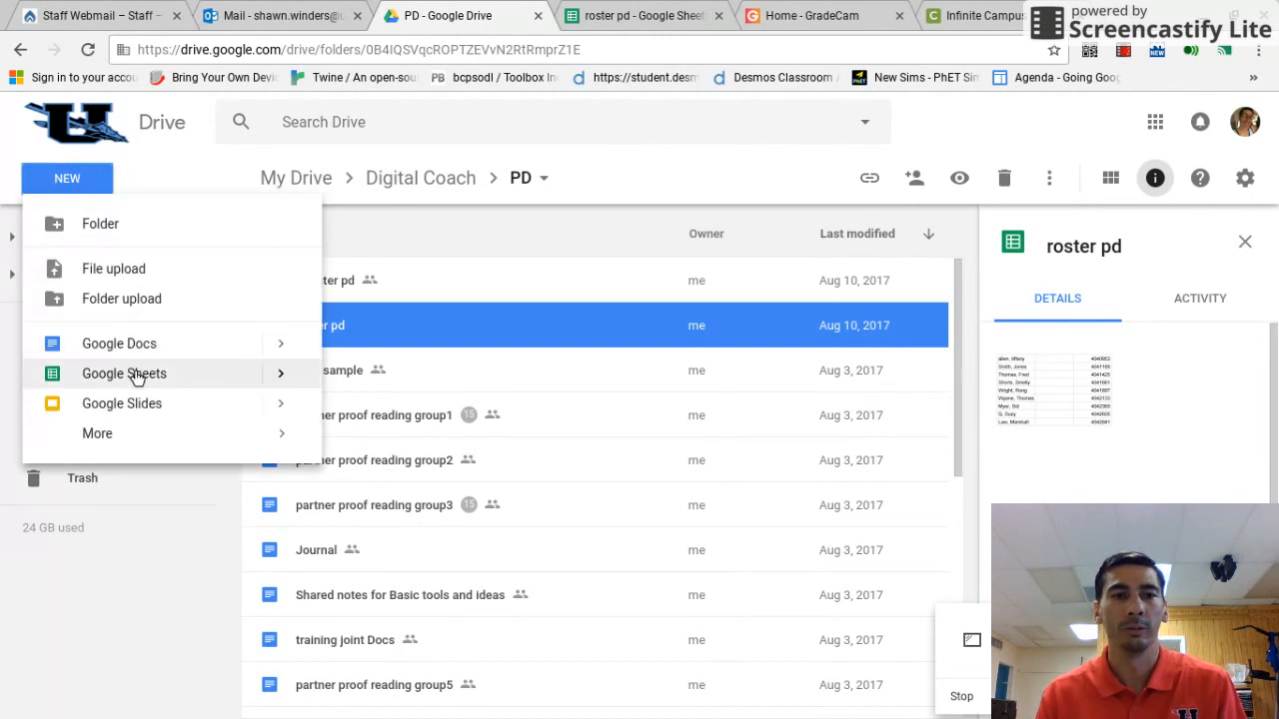
left_click(490, 320)
left_click(609, 15)
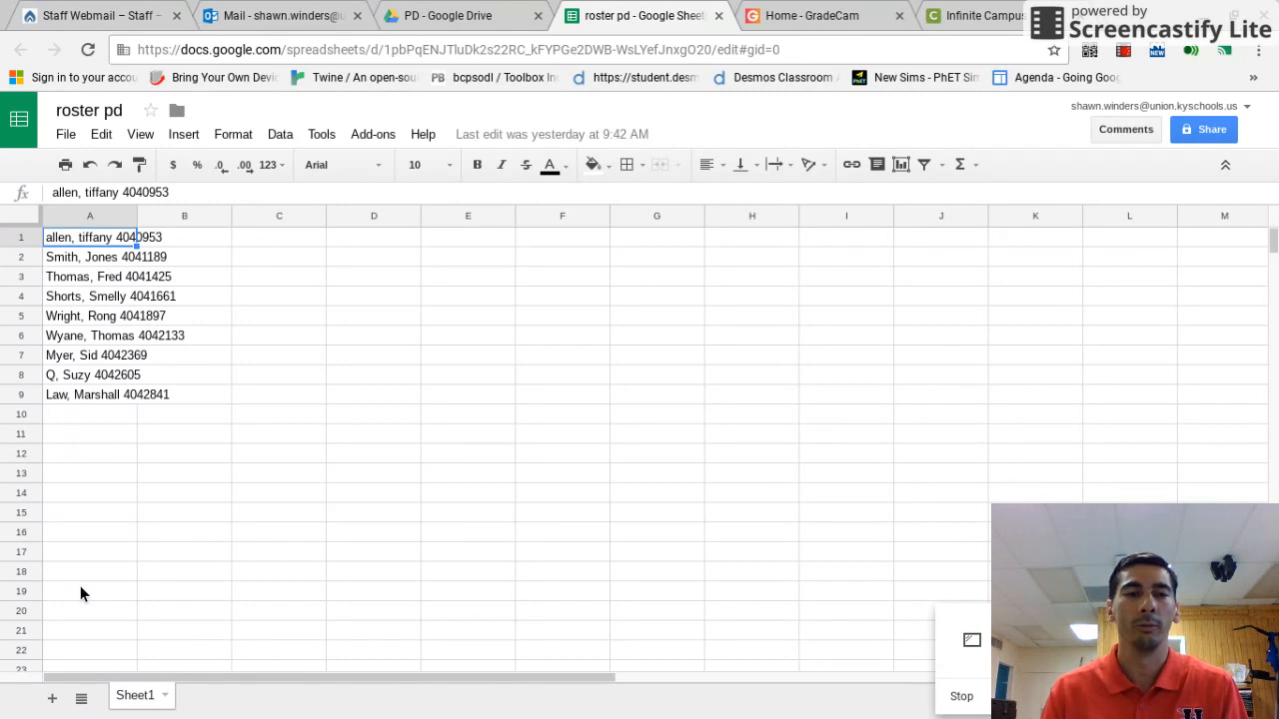
left_click(197, 534)
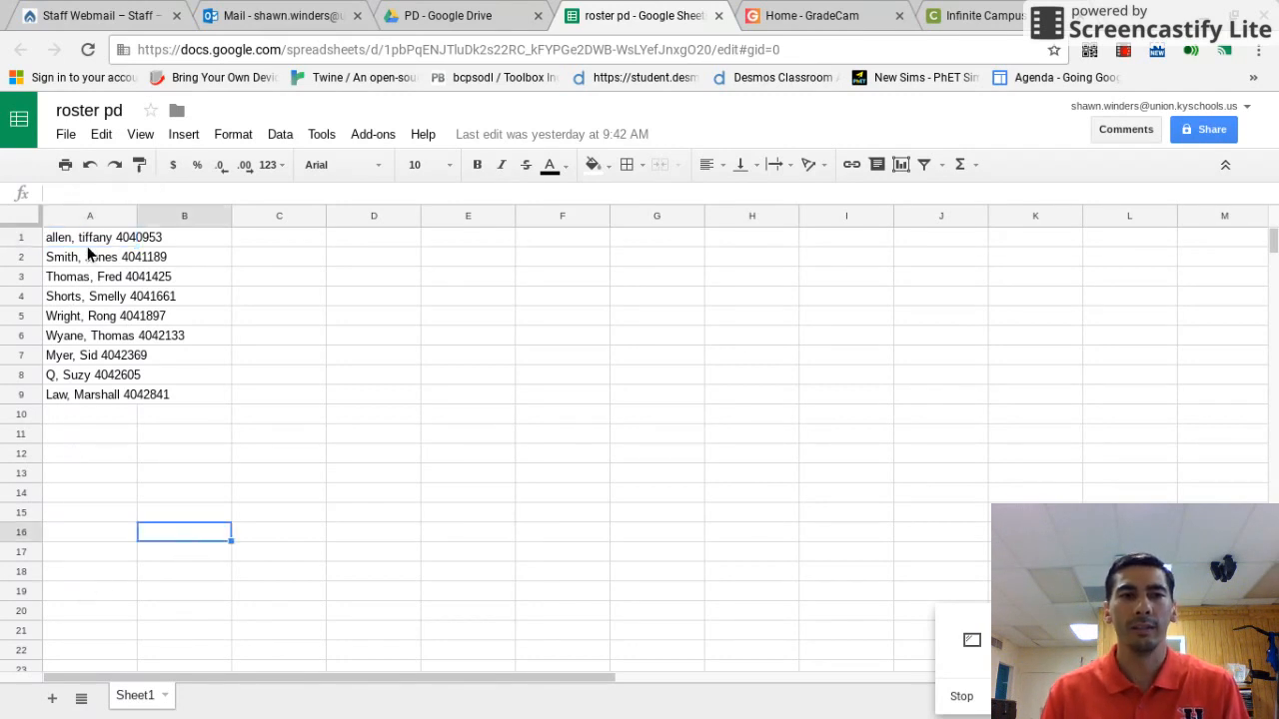
Look through the student entries in column A, rows 1 to 9, checking how names and student numbers share one cell
left_click(78, 241)
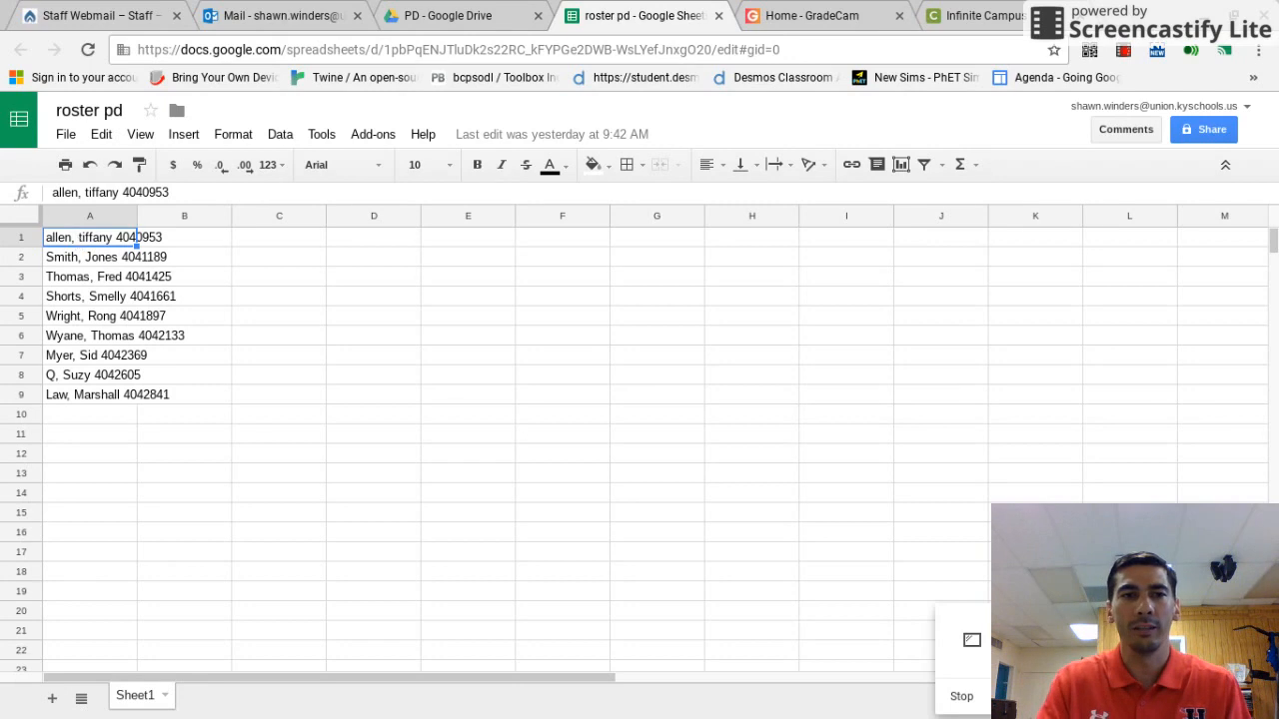
key("Down")
key("Down")
key("Down")
key("Down")
key("Down")
key("Down")
key("Down")
key("Down")
key("Up")
key("Up")
key("Up")
key("Up")
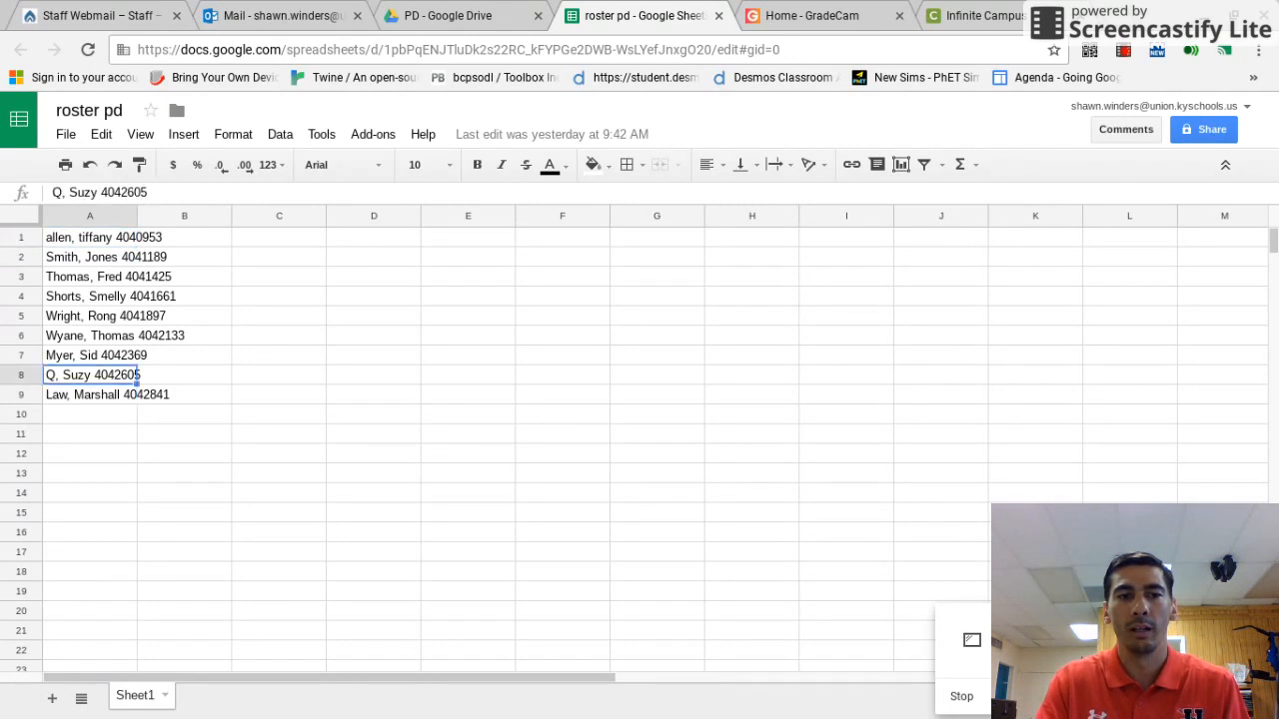
key("Up")
key("Up")
key("Up")
key("Up")
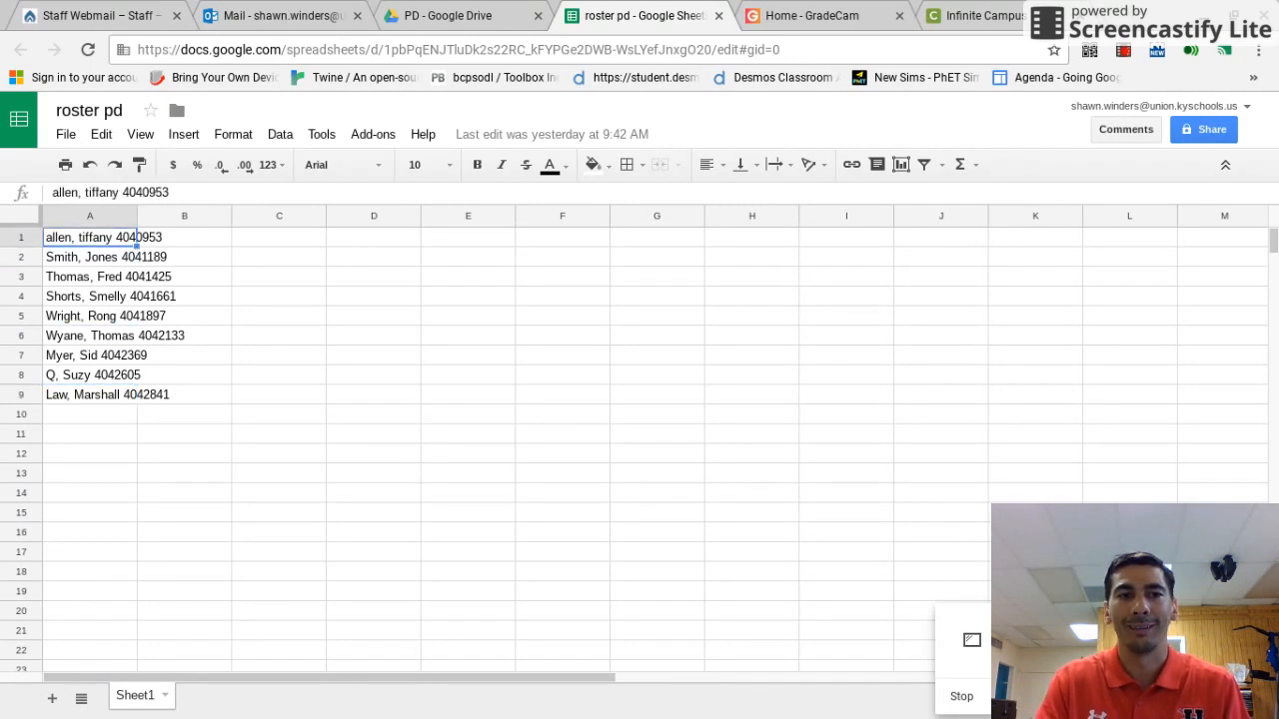
key("Down")
key("Down")
key("Down")
key("Down")
key("Down")
key("Down")
key("Down")
key("Down")
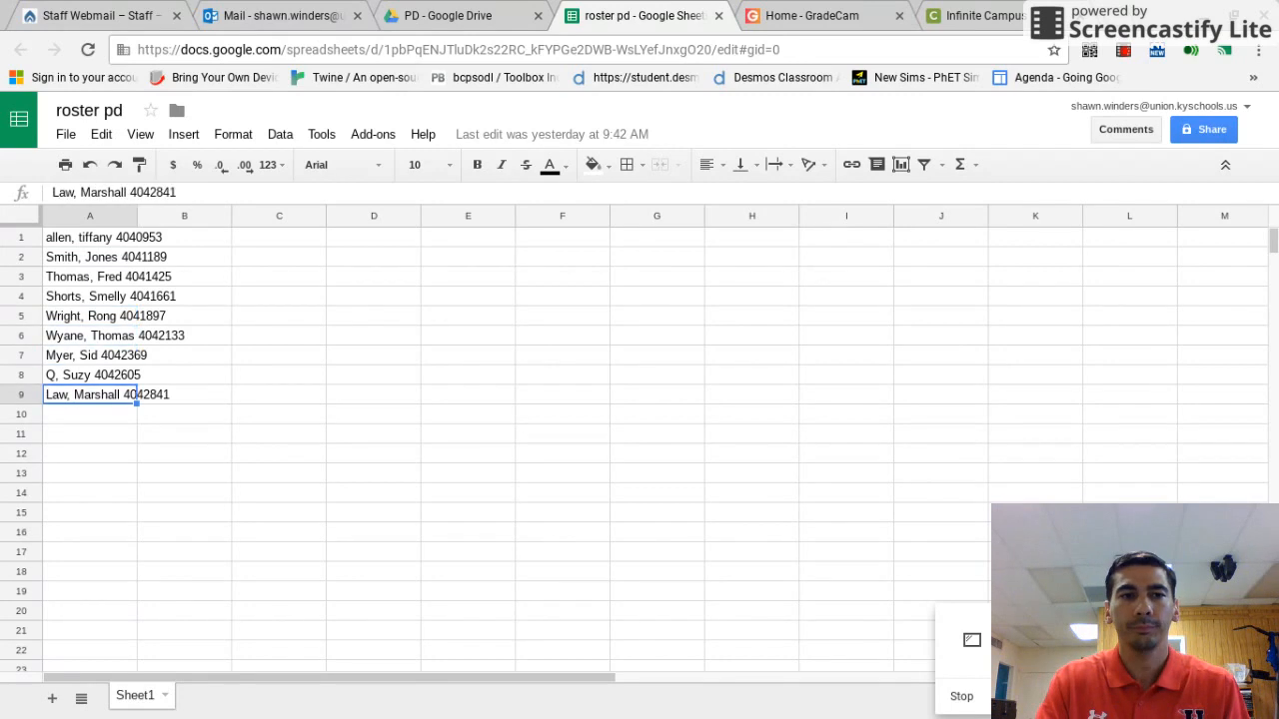
key("Up")
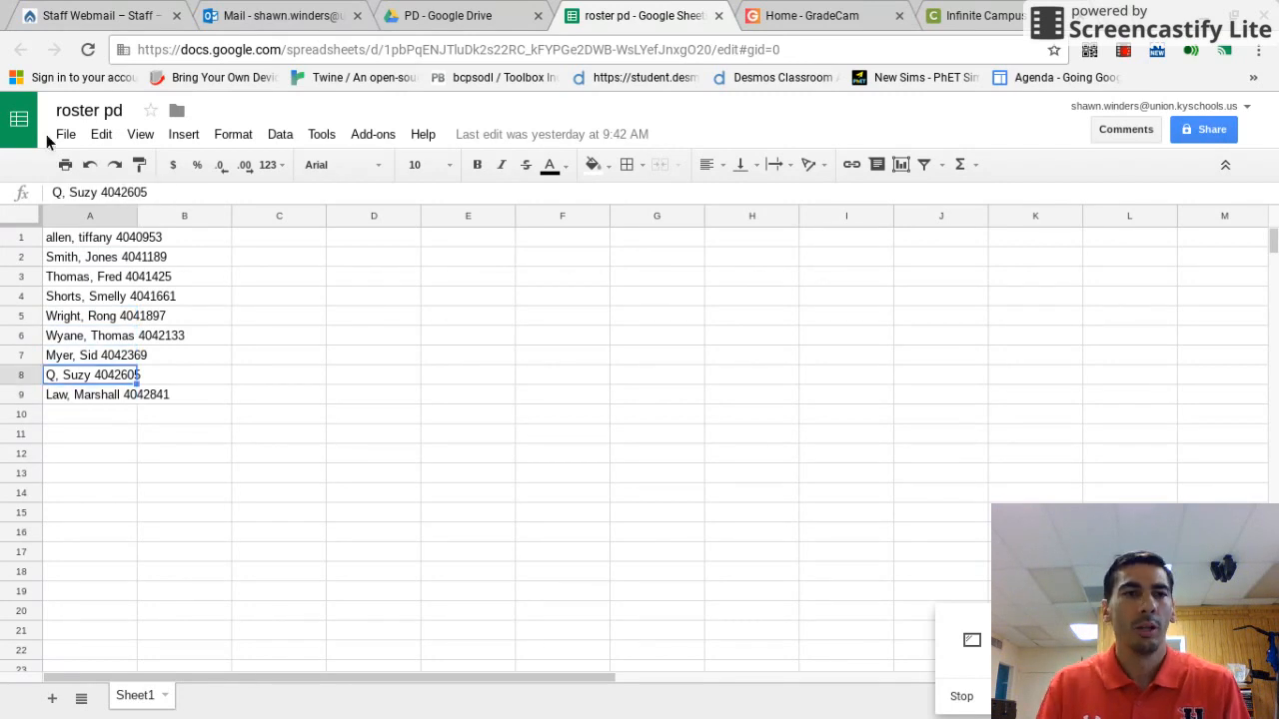
Split the text of column A into separate columns at the comma
left_click(68, 215)
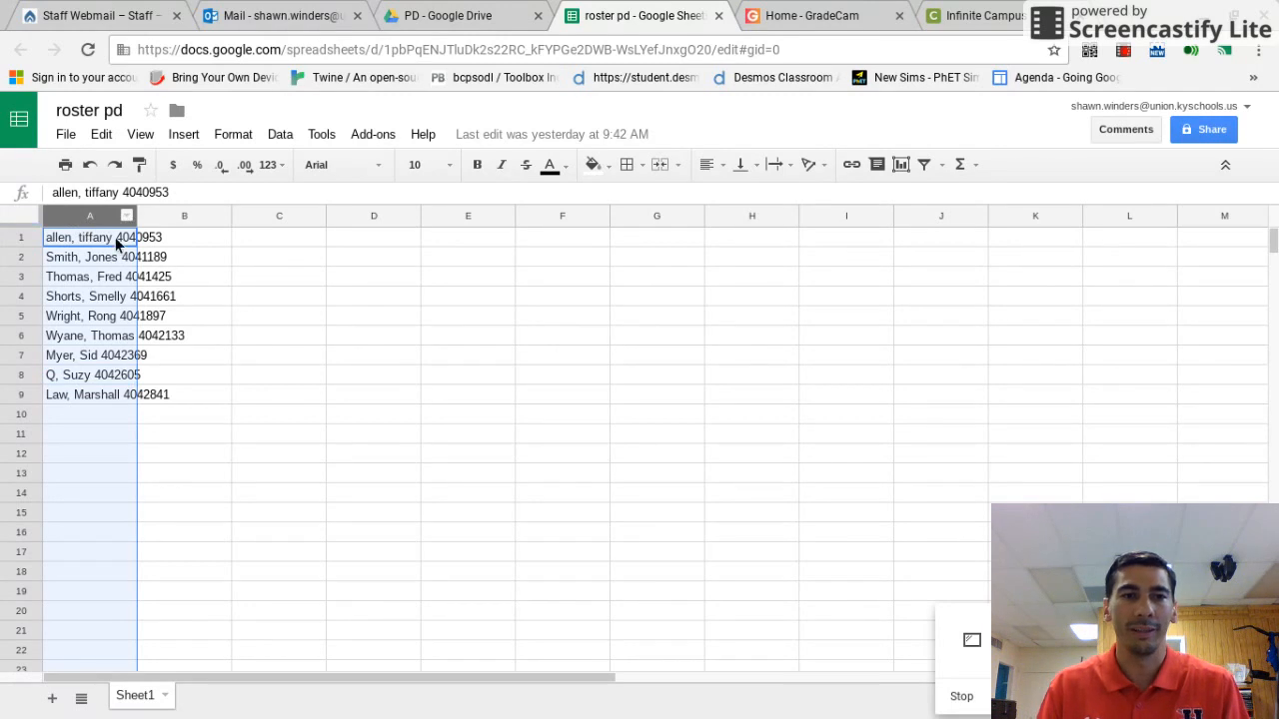
left_click(321, 136)
mouse_move(275, 133)
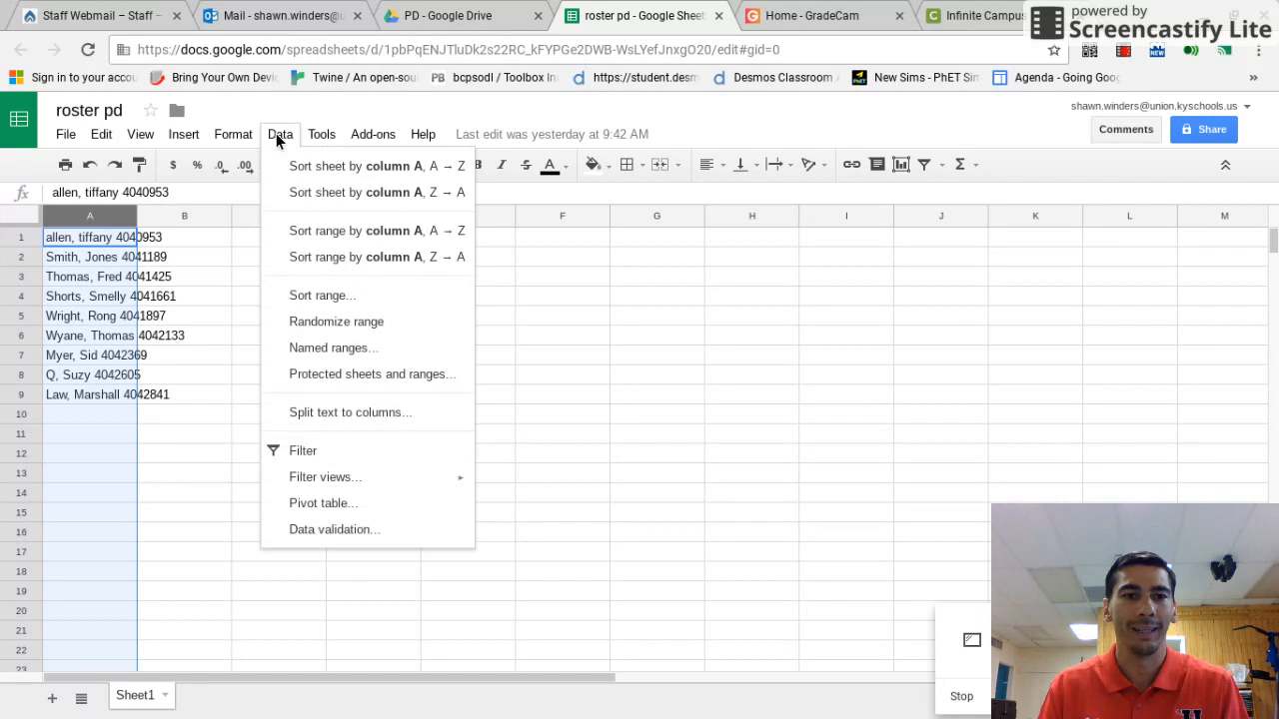
left_click(314, 413)
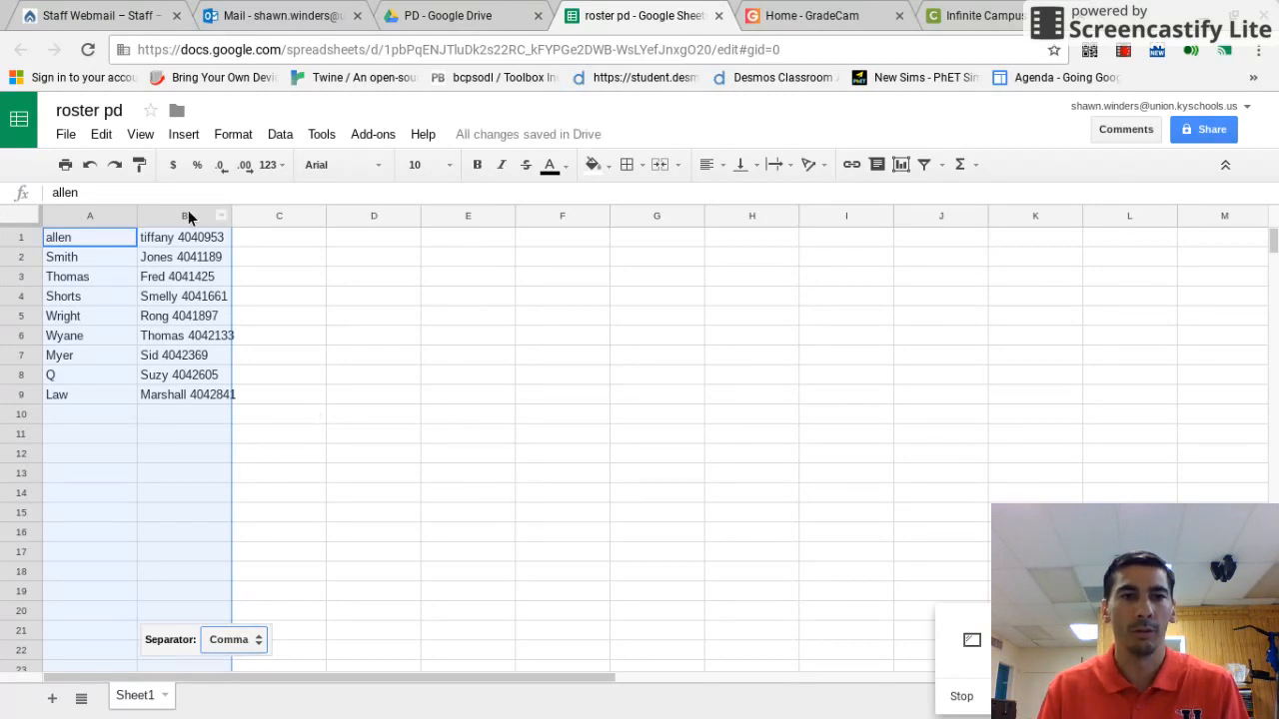
left_click(284, 420)
Split the text of column B into separate columns using Space as the separator
left_click(180, 216)
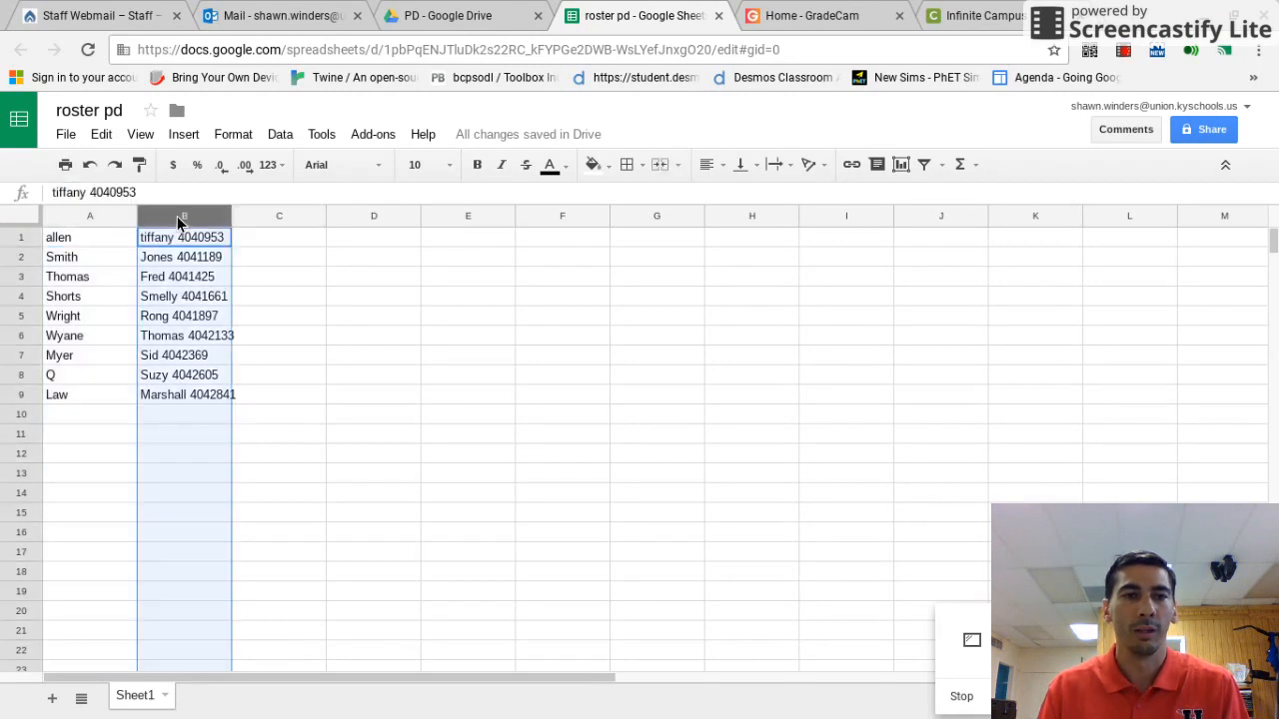
left_click(320, 134)
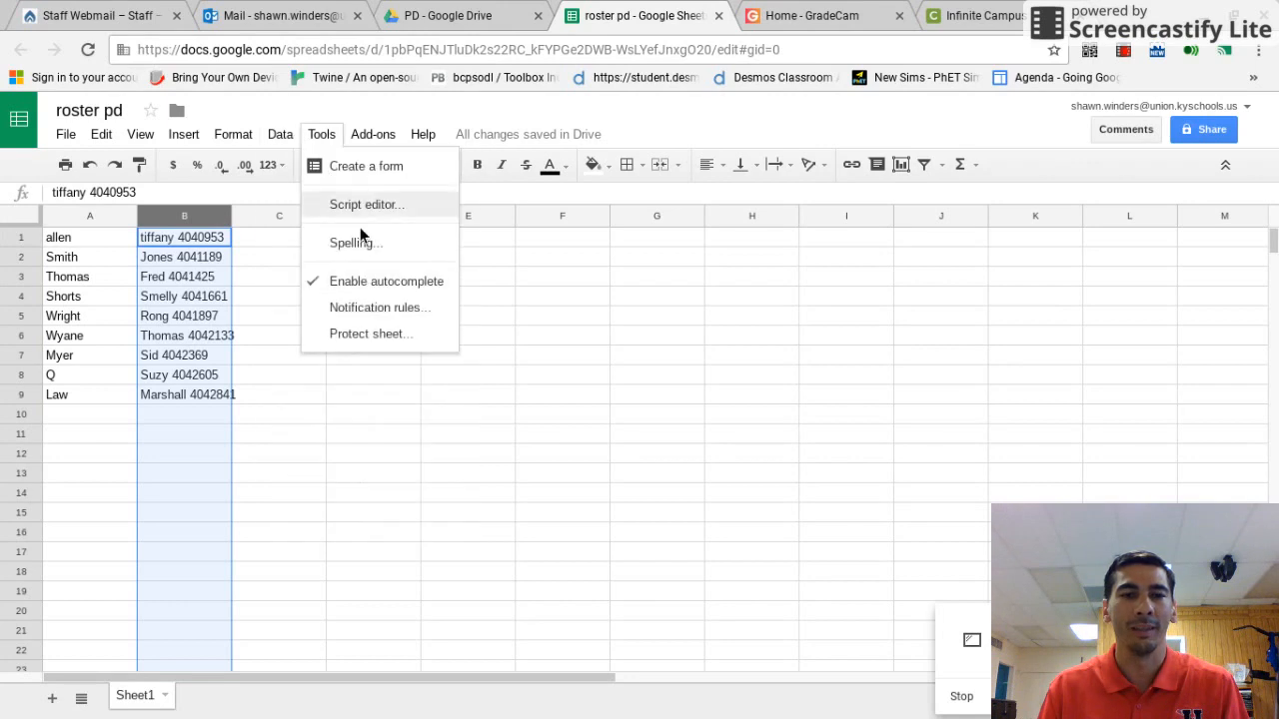
mouse_move(278, 130)
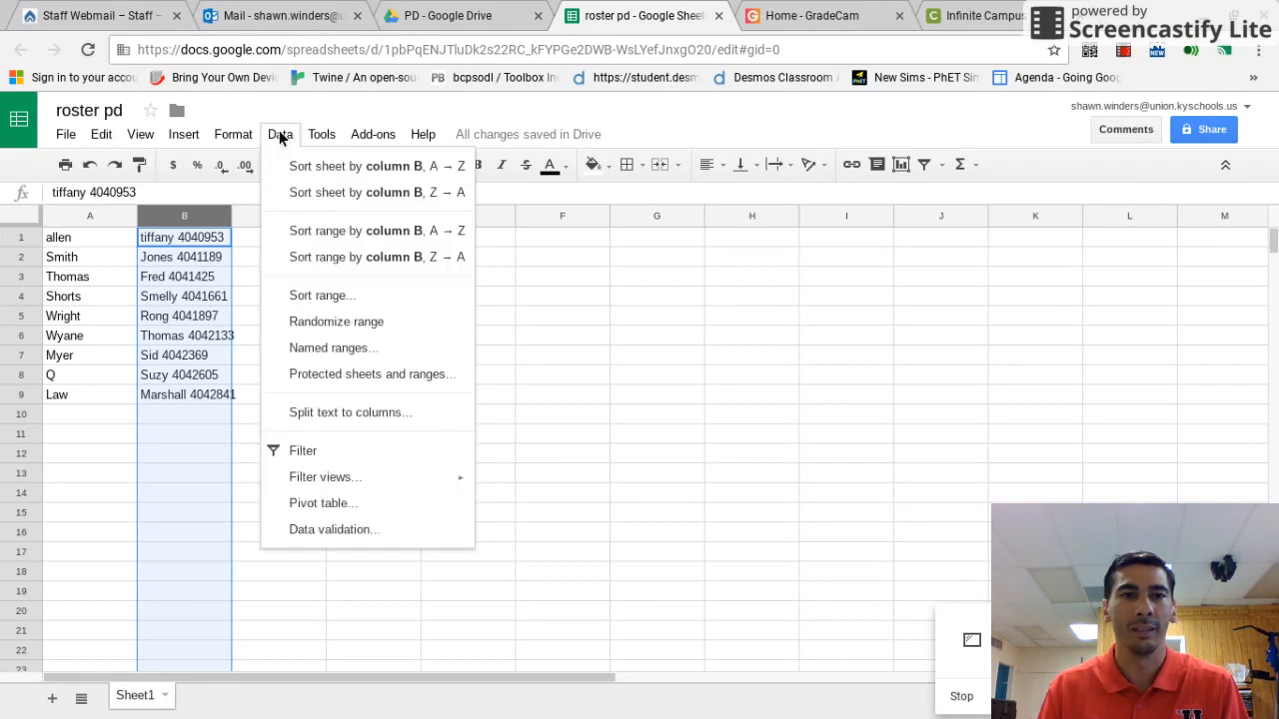
left_click(307, 407)
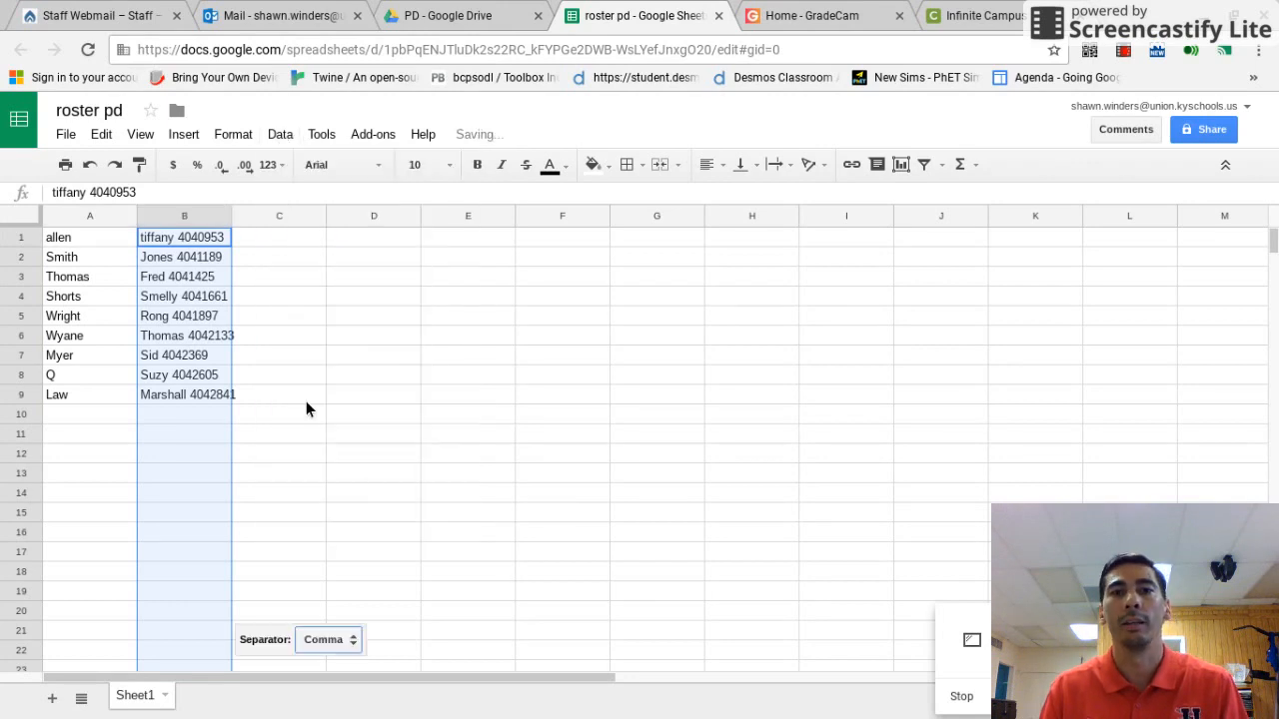
left_click(355, 644)
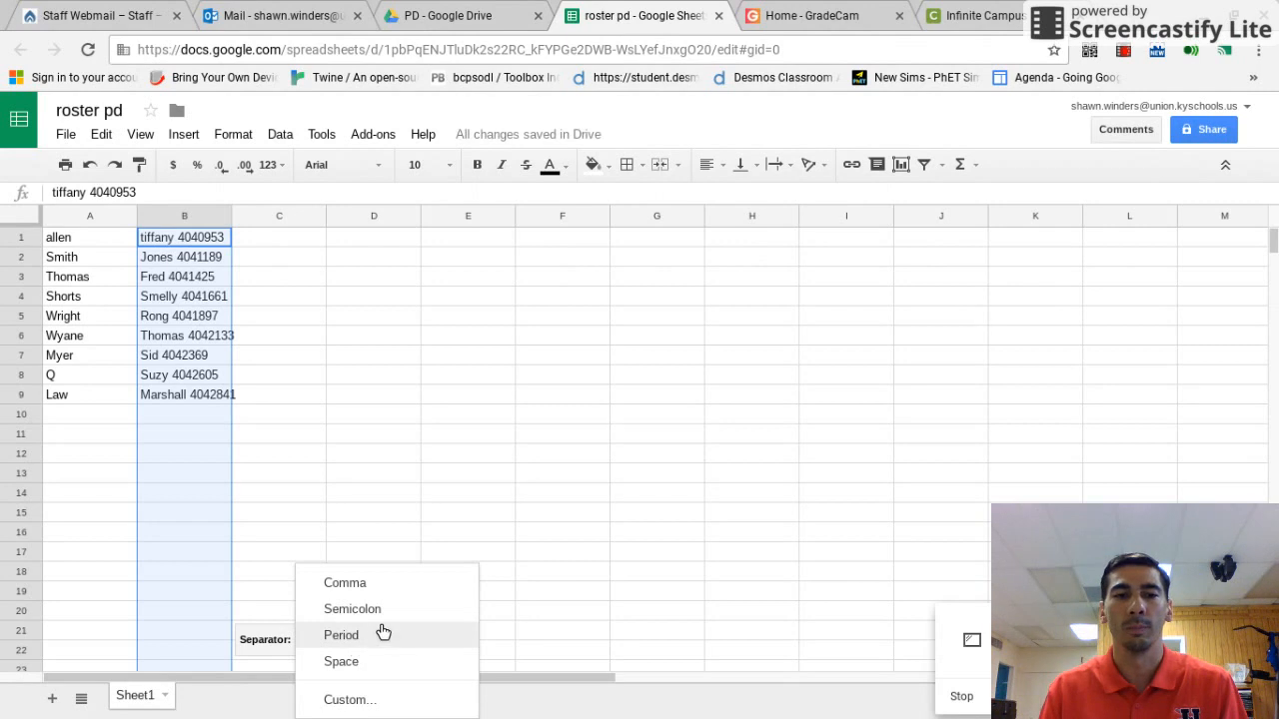
left_click(345, 662)
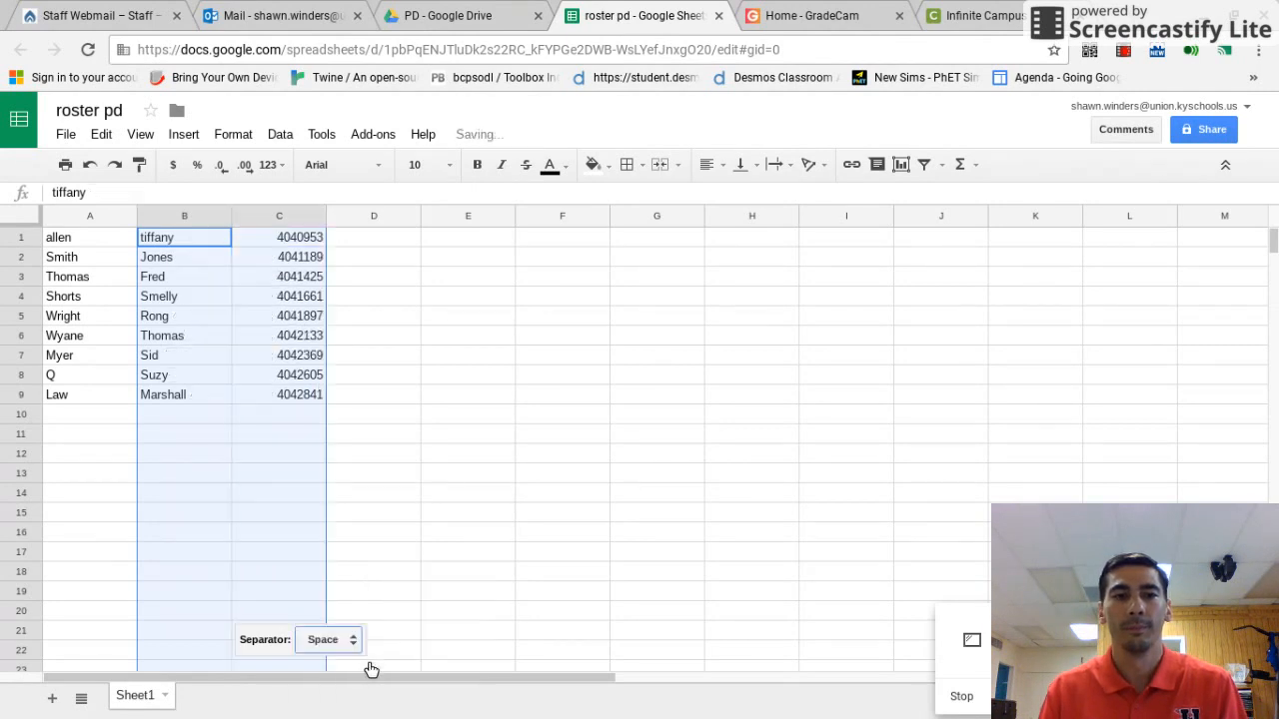
left_click(374, 551)
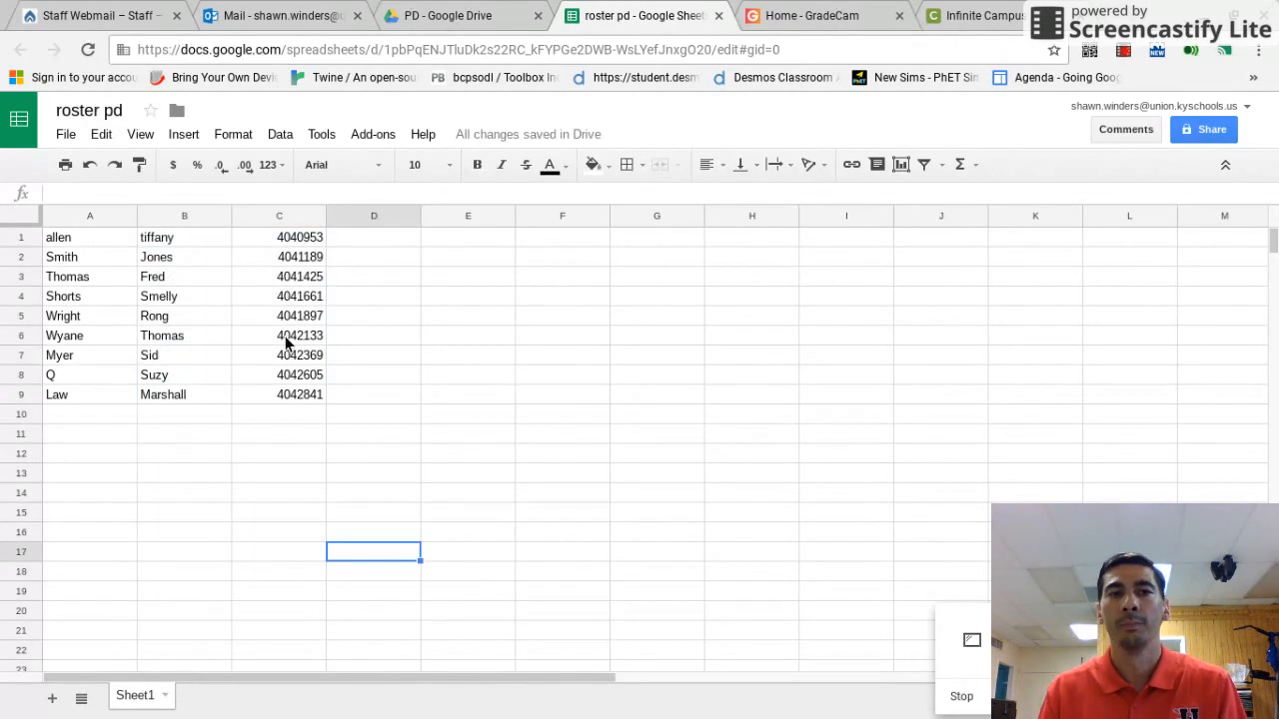
Rename the spreadsheet as roster pd 2
left_click(124, 110)
type("2")
left_click(507, 395)
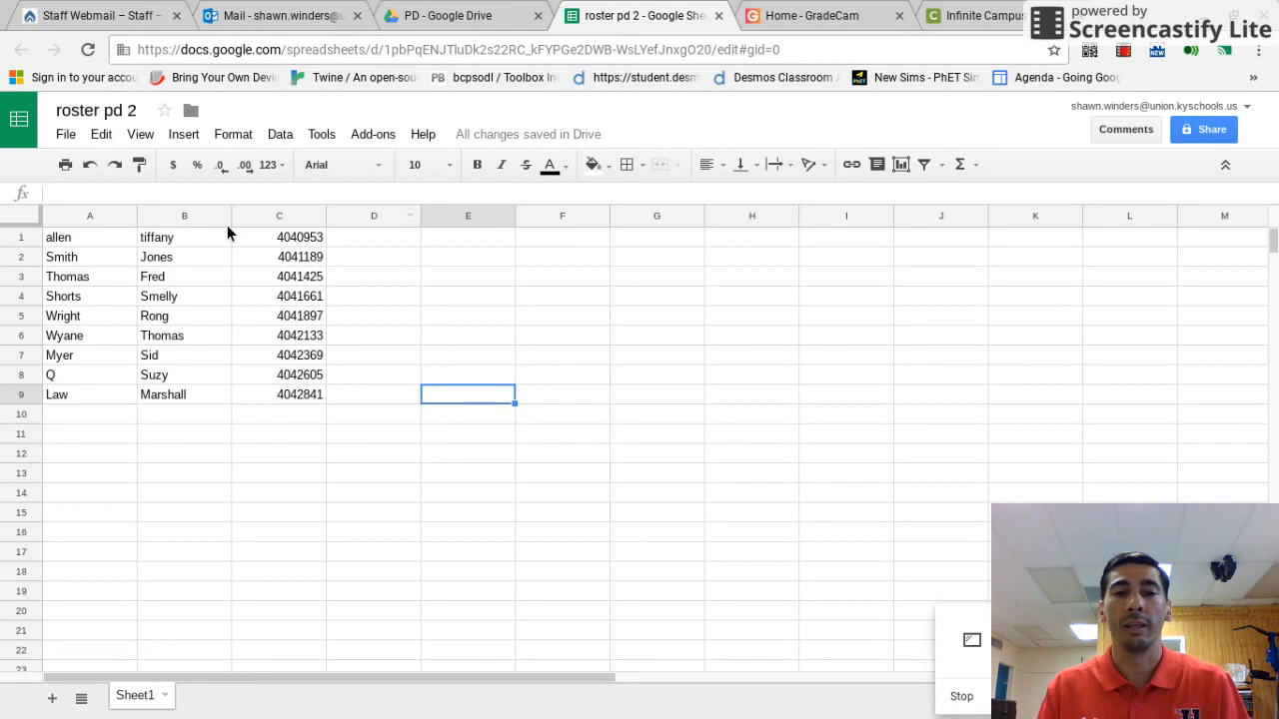
left_click(414, 494)
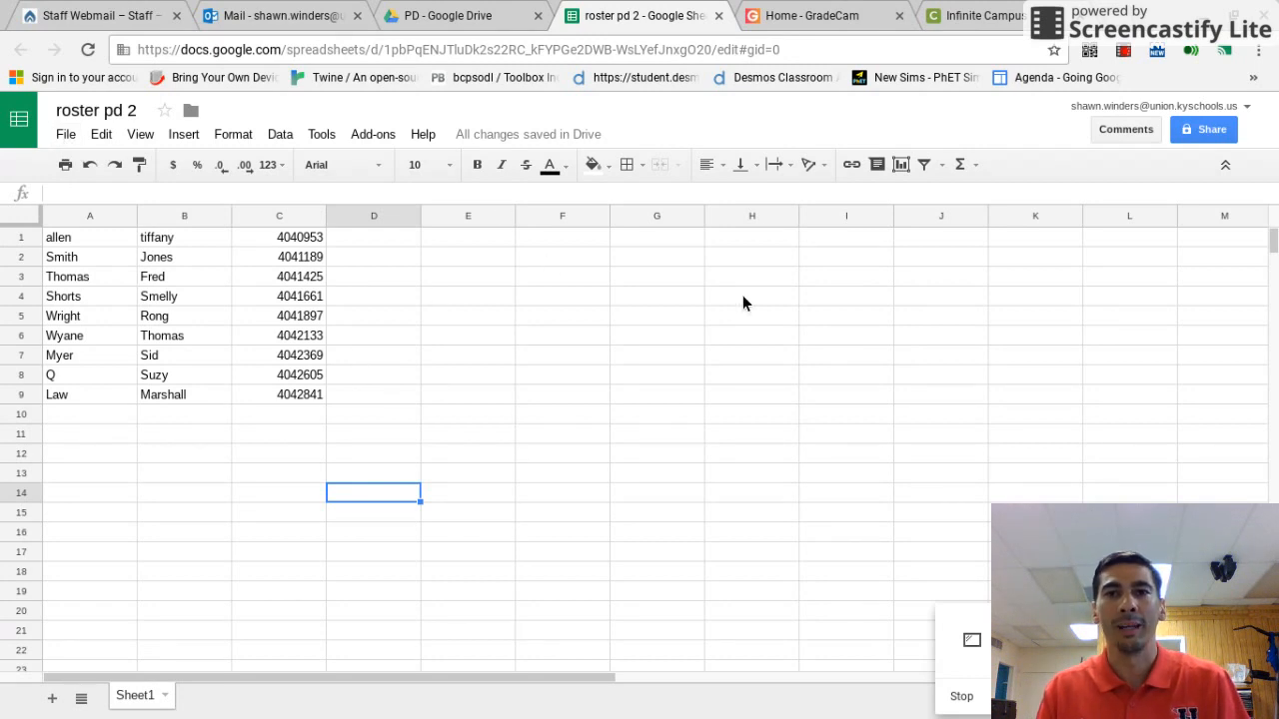
Download the current sheet as comma-separated values (.csv) and close the opened CSV file after viewing it
left_click(66, 140)
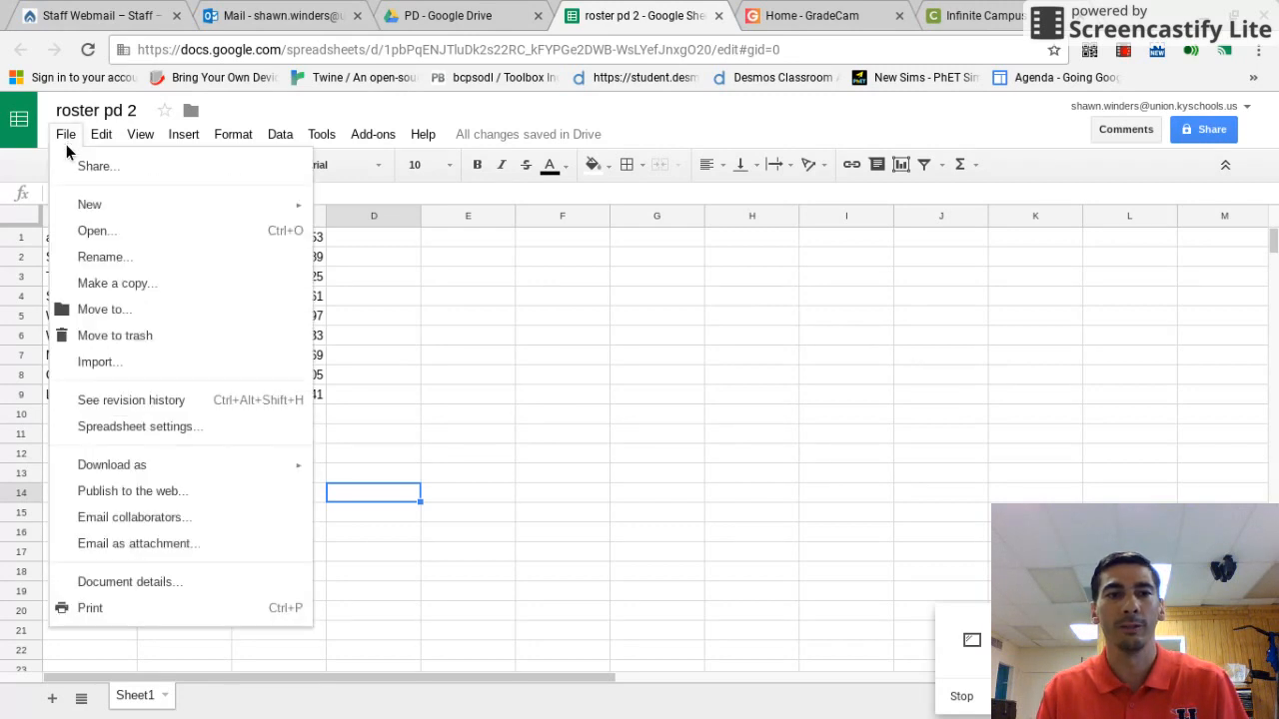
mouse_move(160, 475)
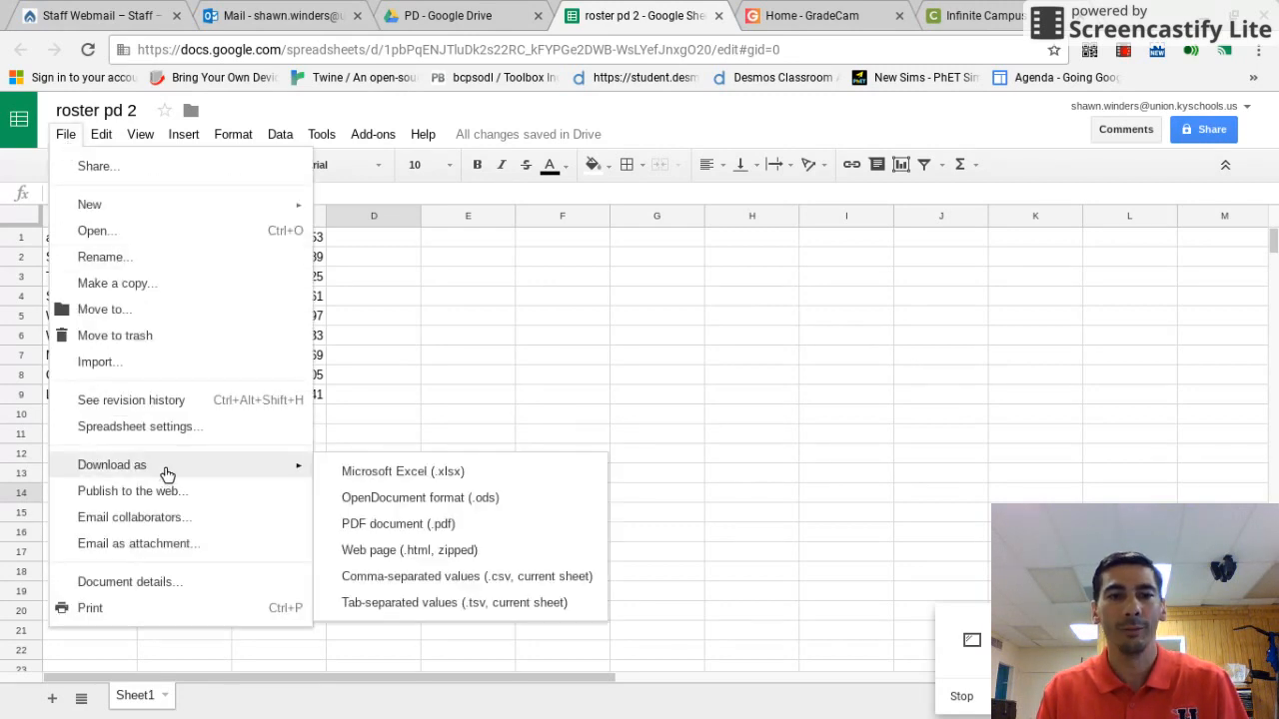
left_click(519, 587)
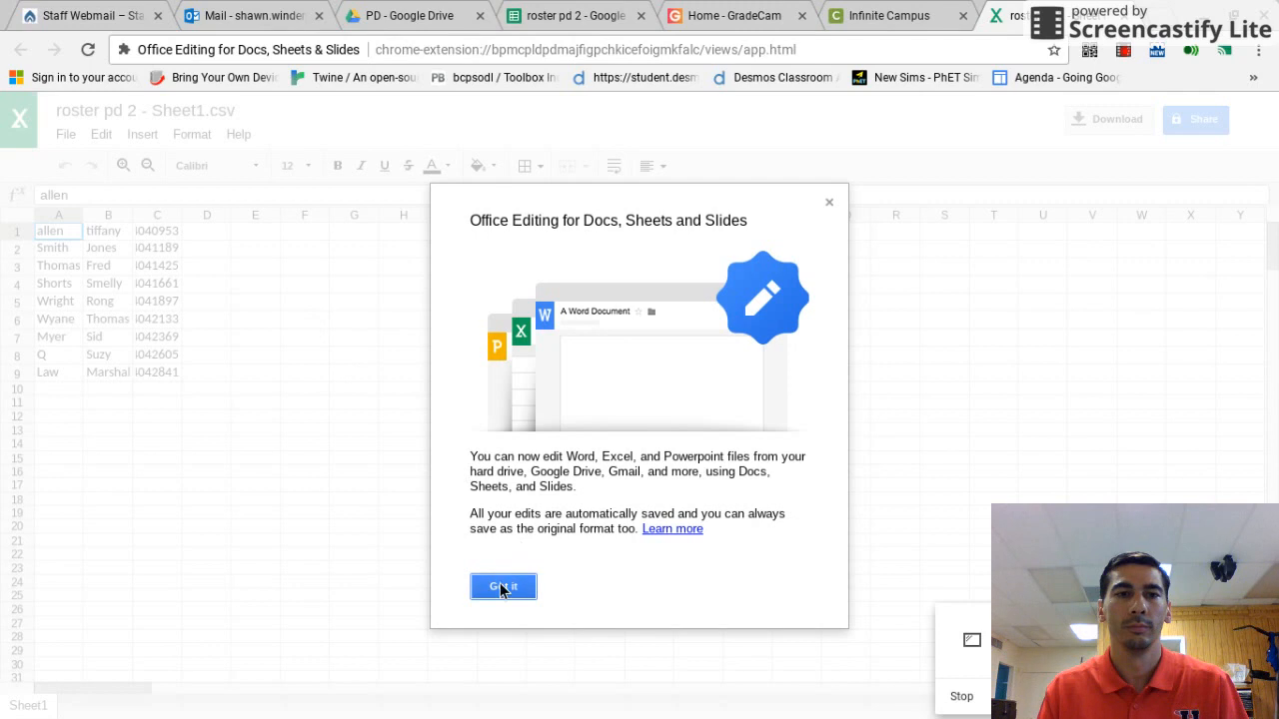
left_click(502, 586)
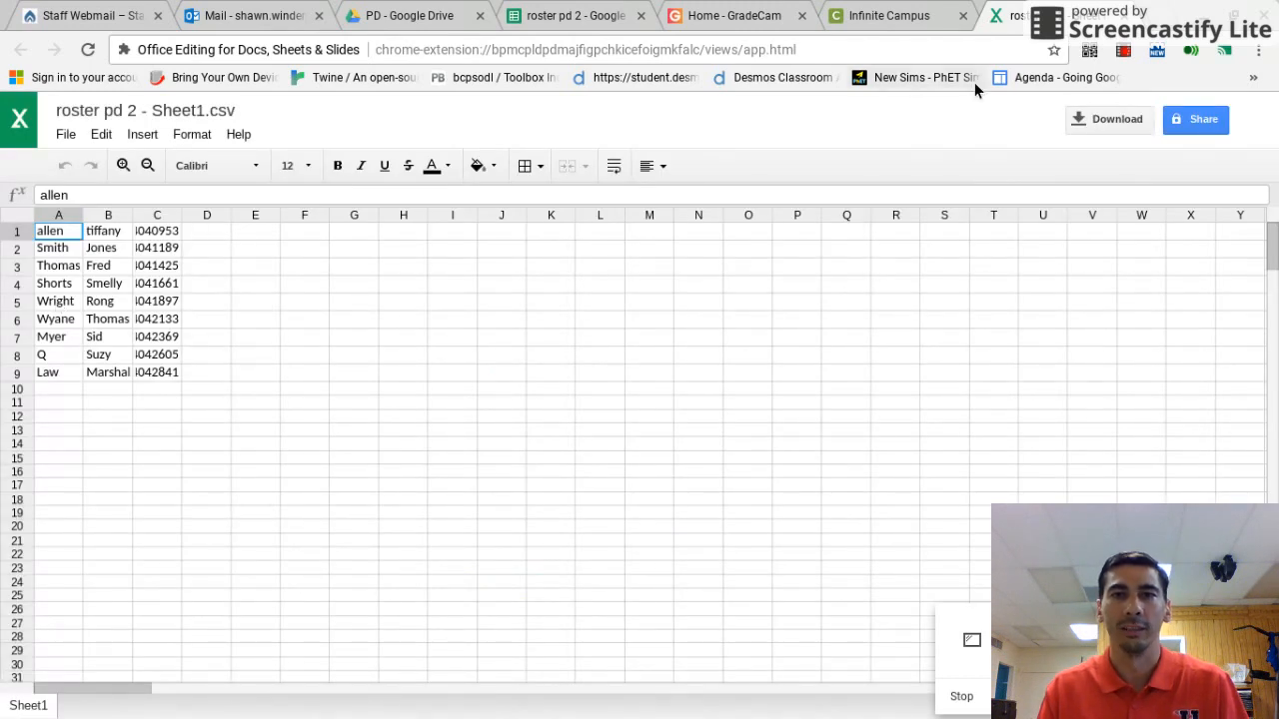
key("ctrl+w")
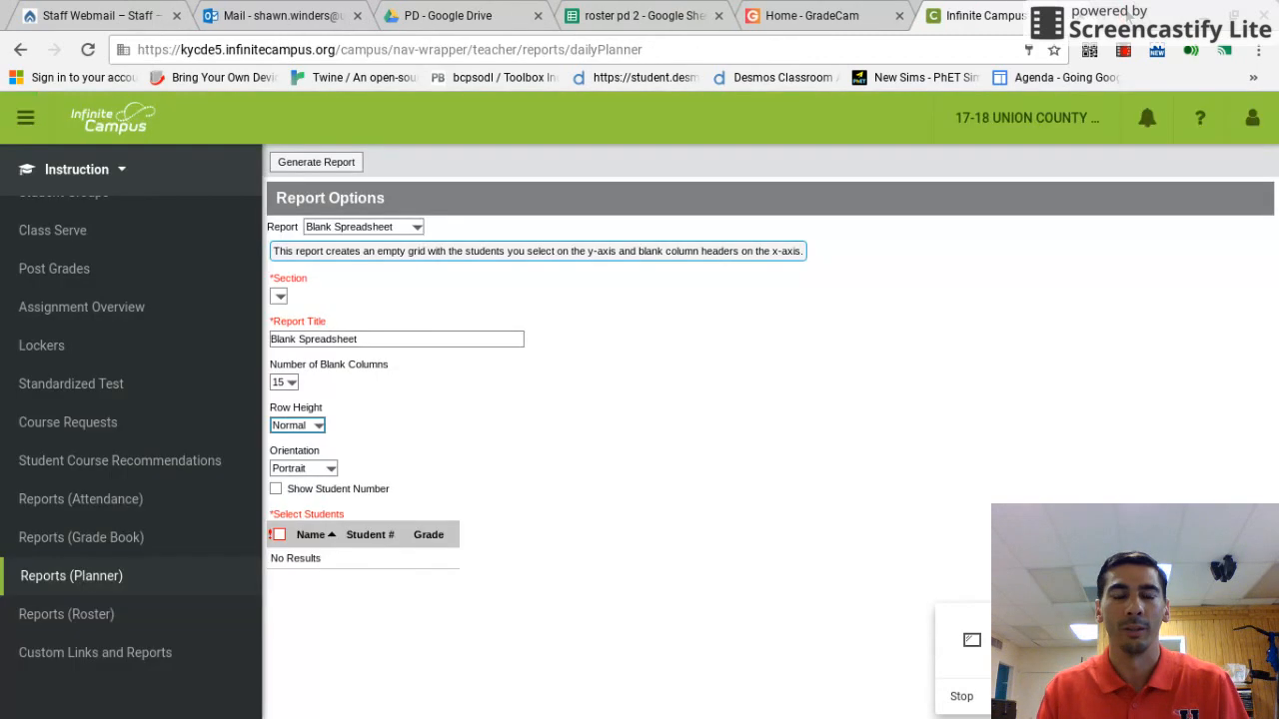
Switch to the GradeCam website's home page
left_click(825, 16)
left_click(1188, 139)
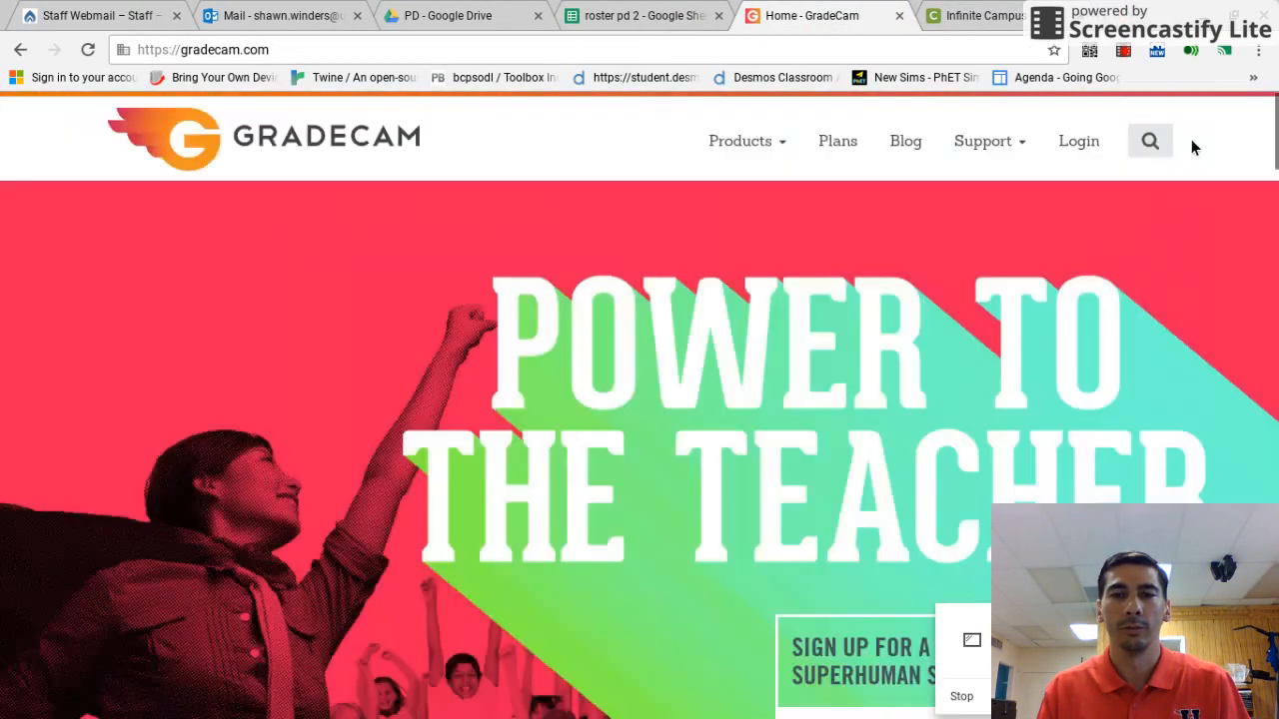
Log in to GradeCam and open the PD class from the class list
left_click(1093, 144)
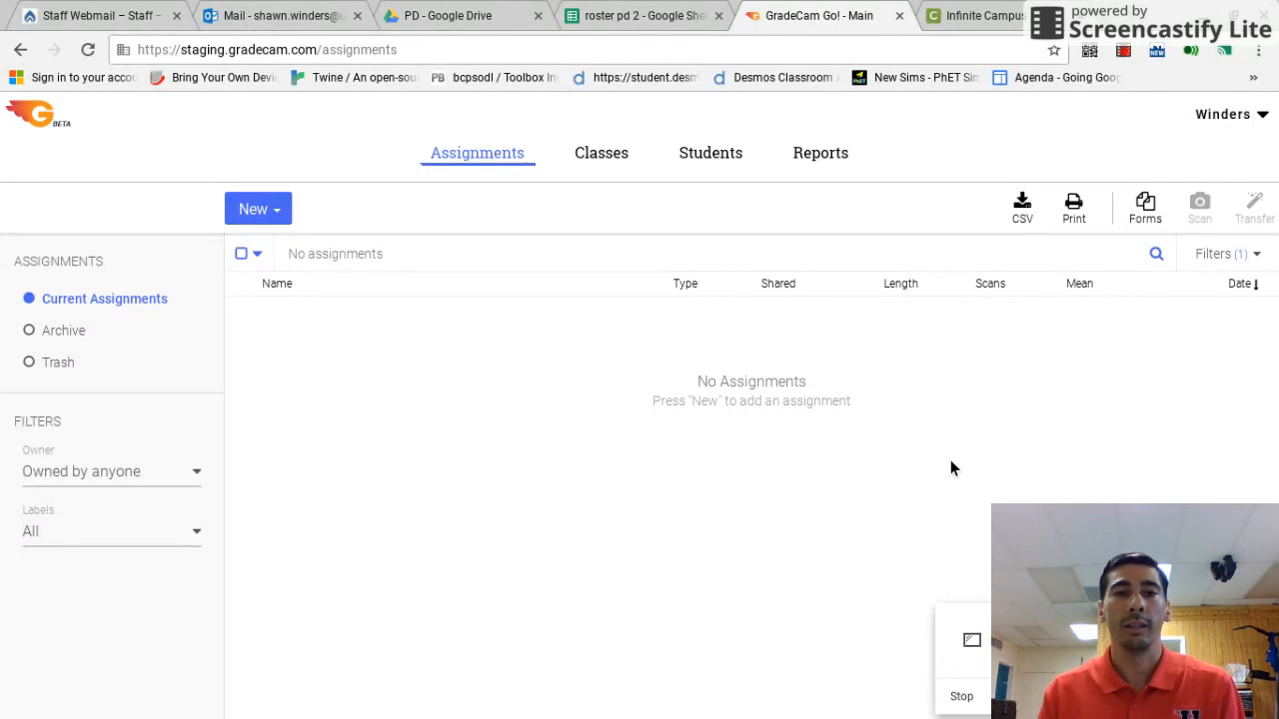
left_click(599, 155)
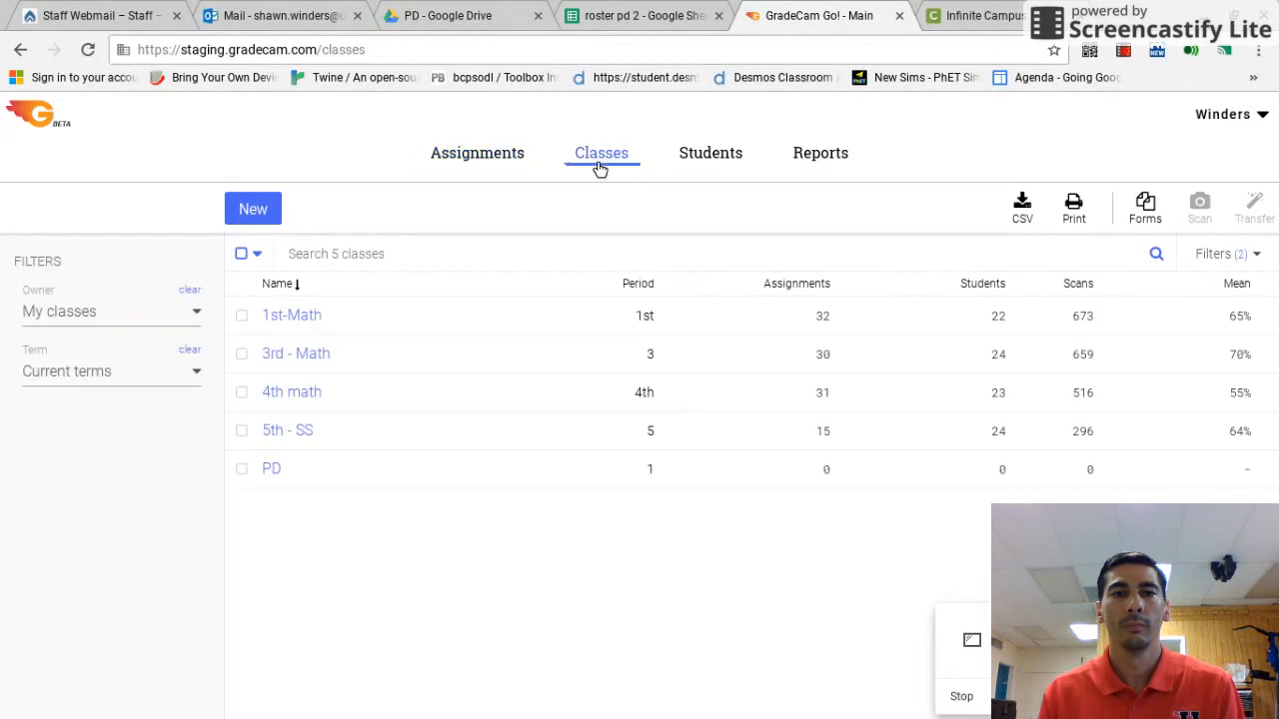
left_click(269, 220)
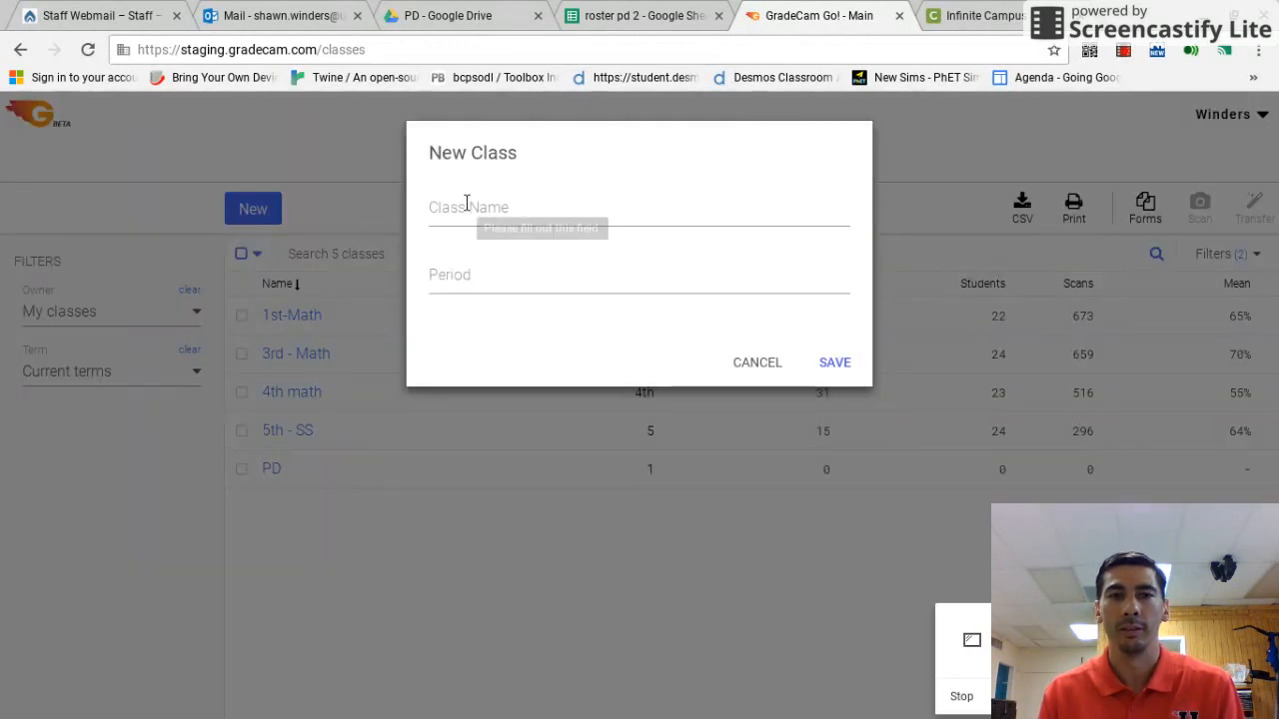
left_click(753, 363)
left_click(275, 475)
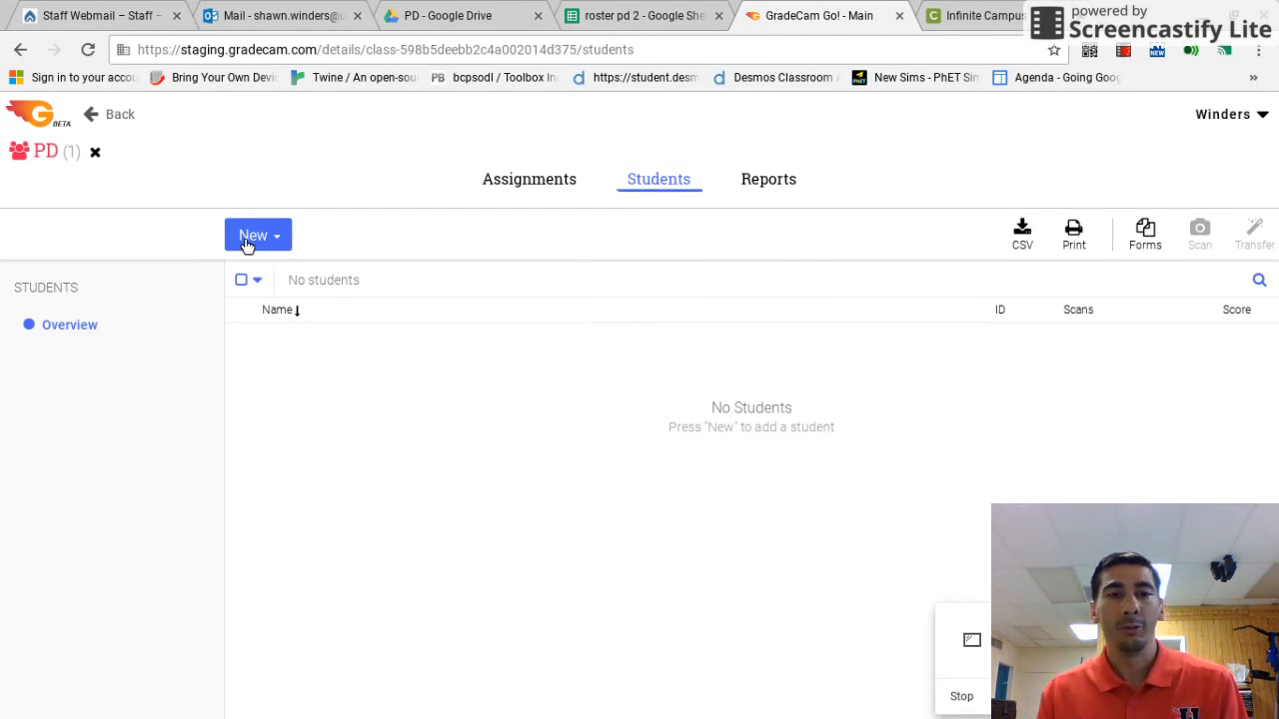
Start a student import for the PD class and load roster pd 2 - Sheet1.csv from the recent Google Drive files
left_click(280, 241)
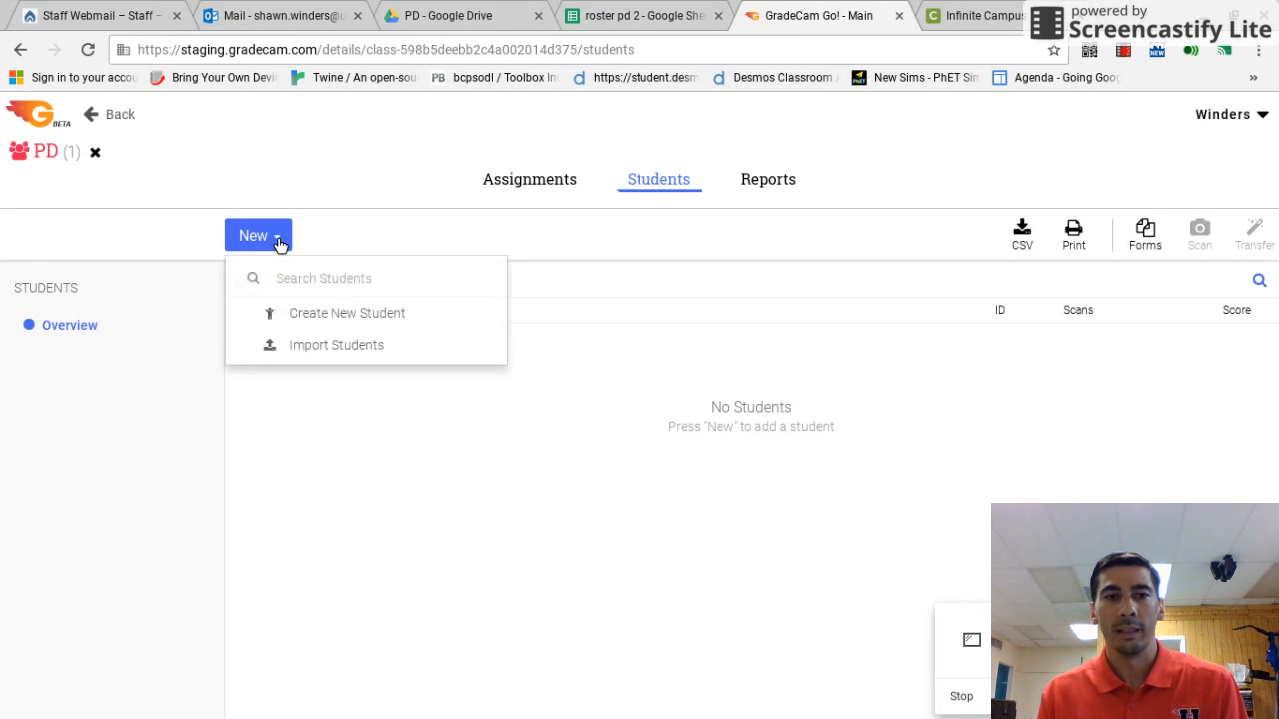
left_click(316, 351)
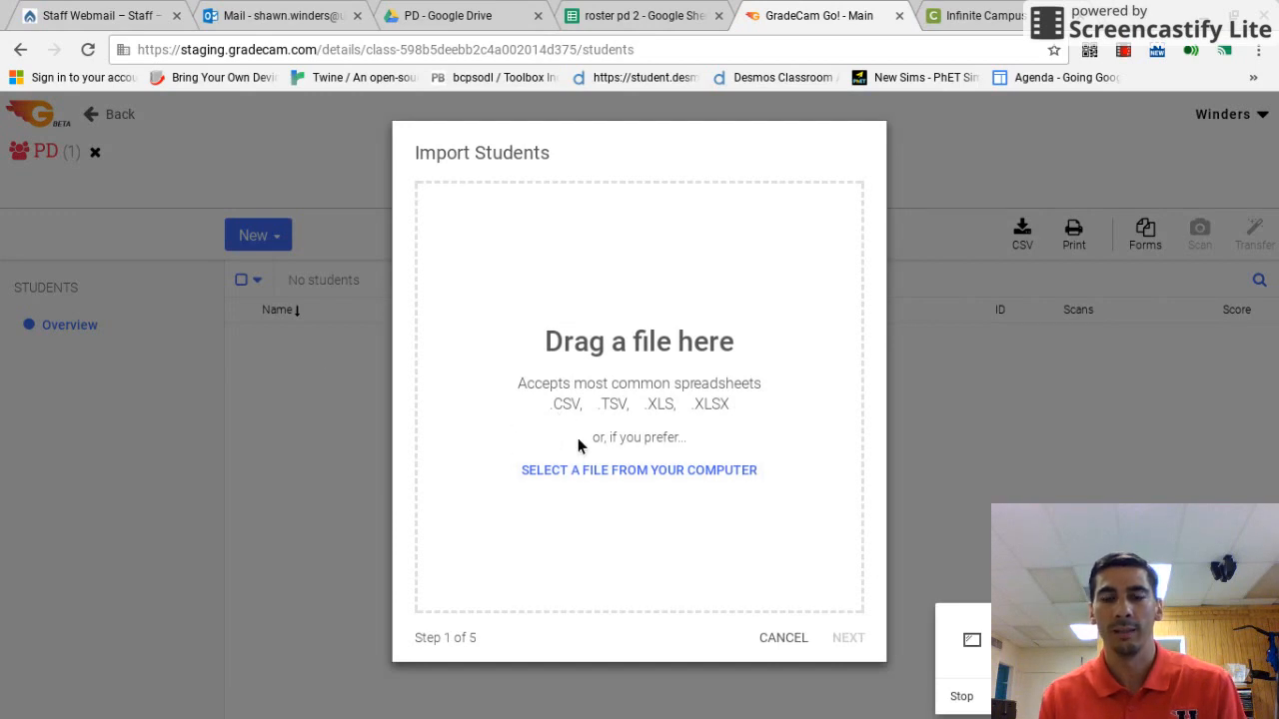
left_click(585, 471)
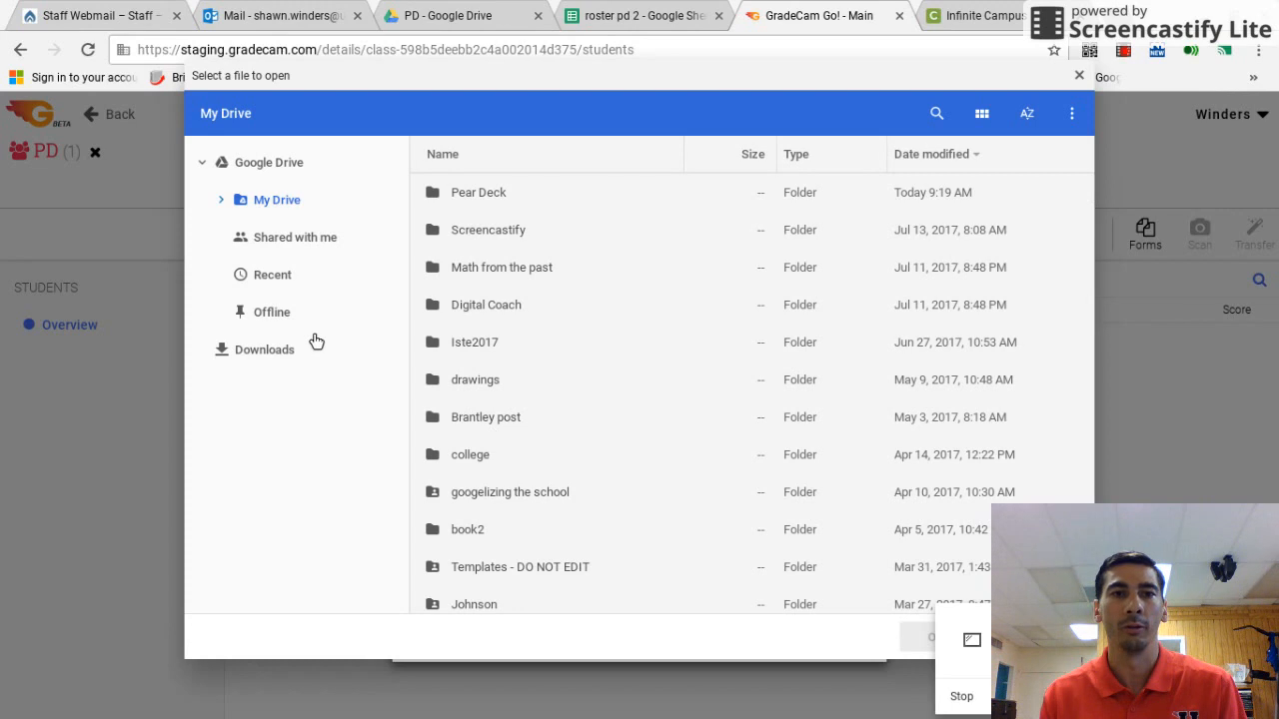
left_click(268, 281)
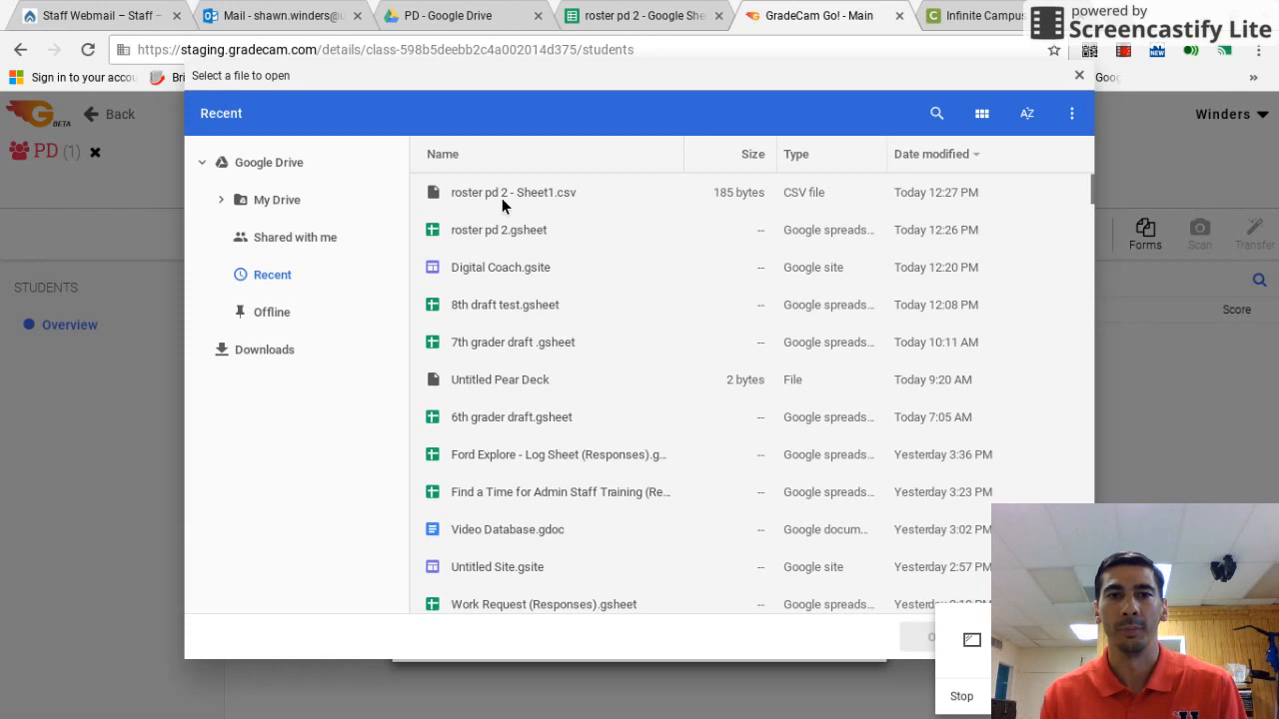
left_click(565, 197)
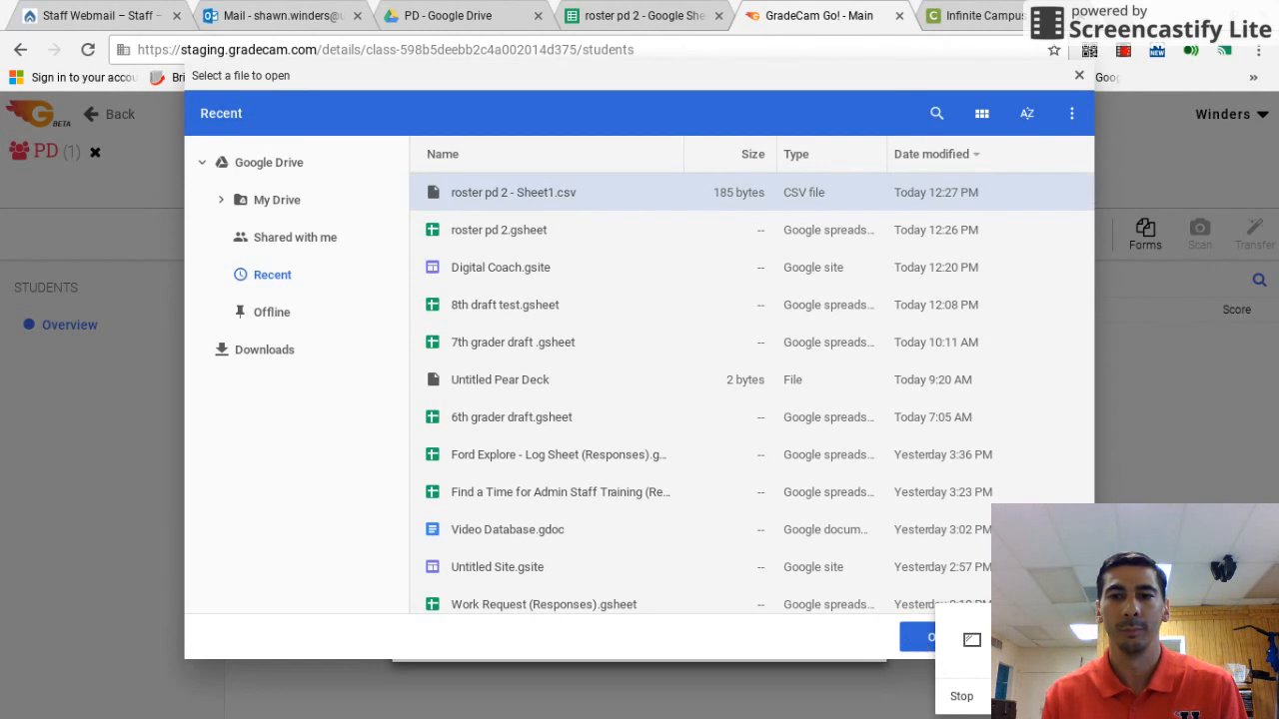
left_click(946, 636)
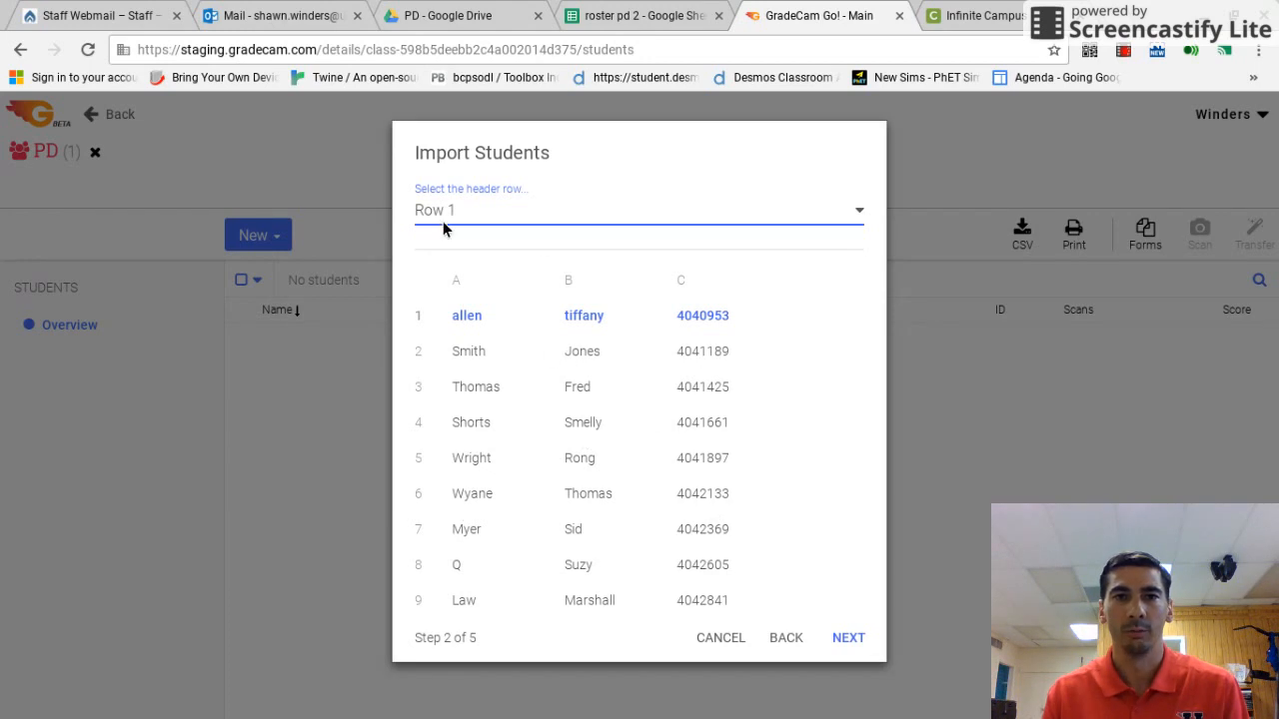
Set the header row of the student import to No Header and continue to the column mapping
left_click(845, 218)
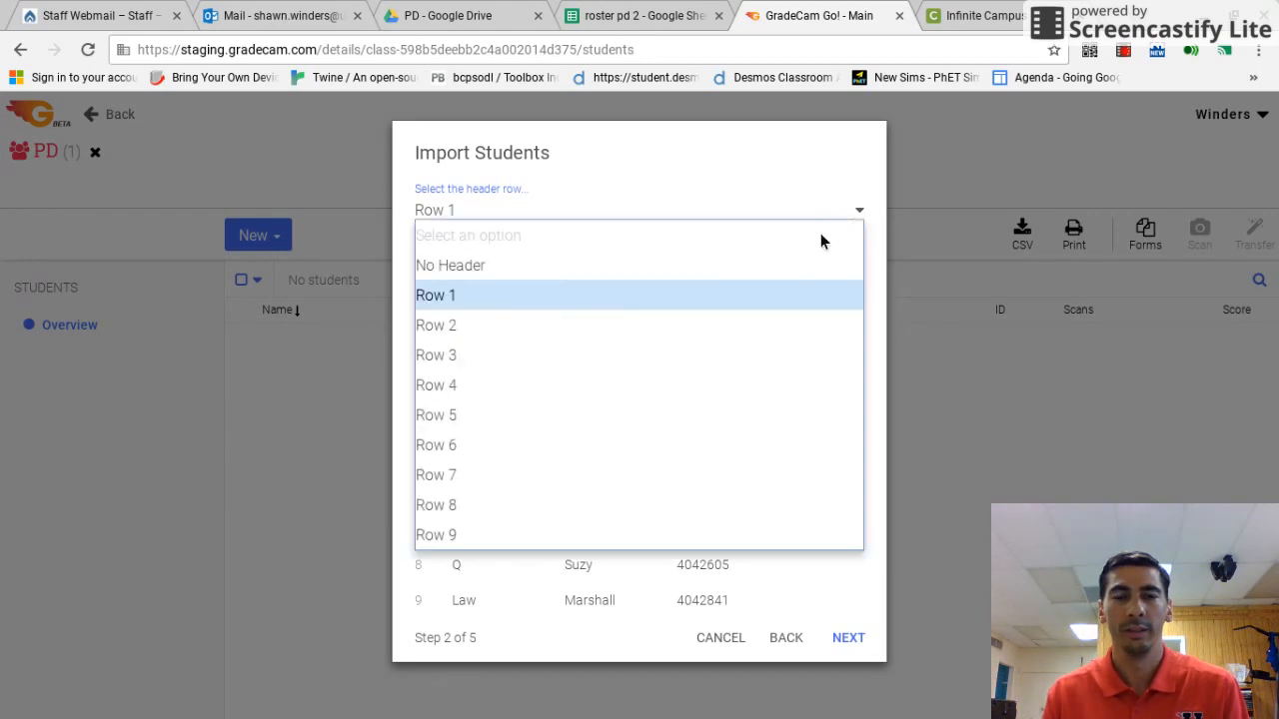
left_click(468, 271)
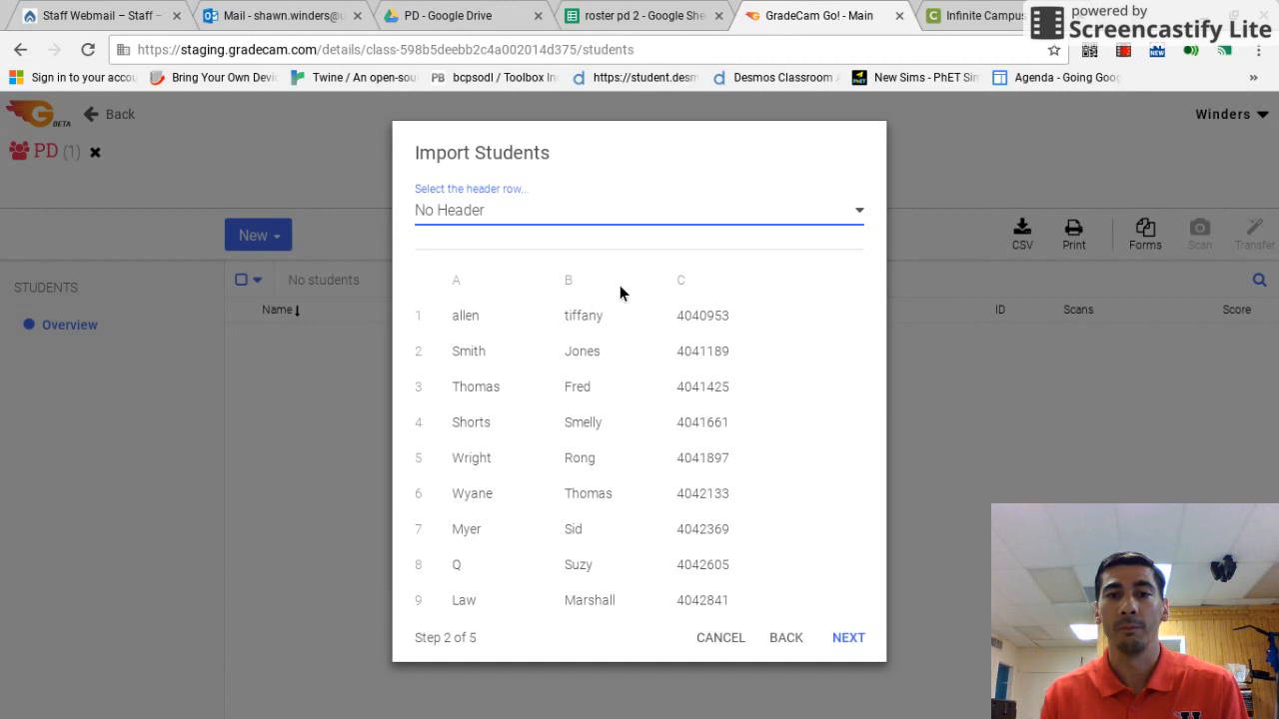
left_click(848, 214)
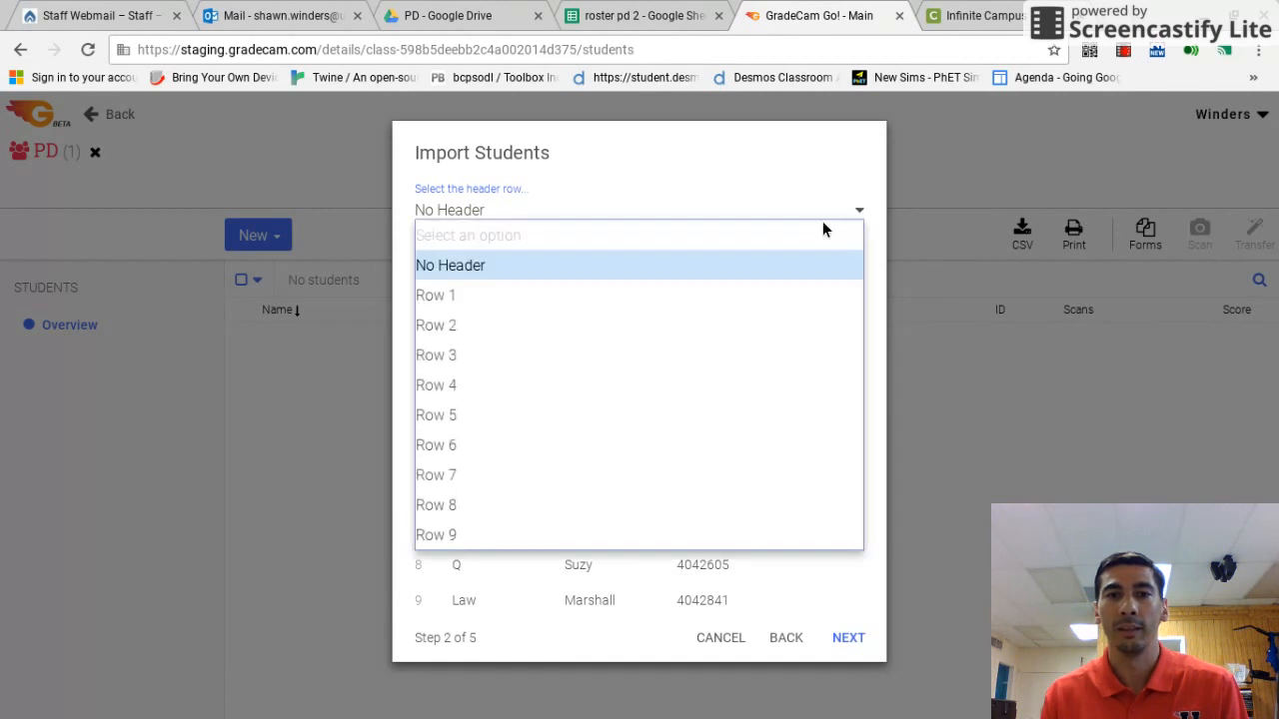
left_click(506, 268)
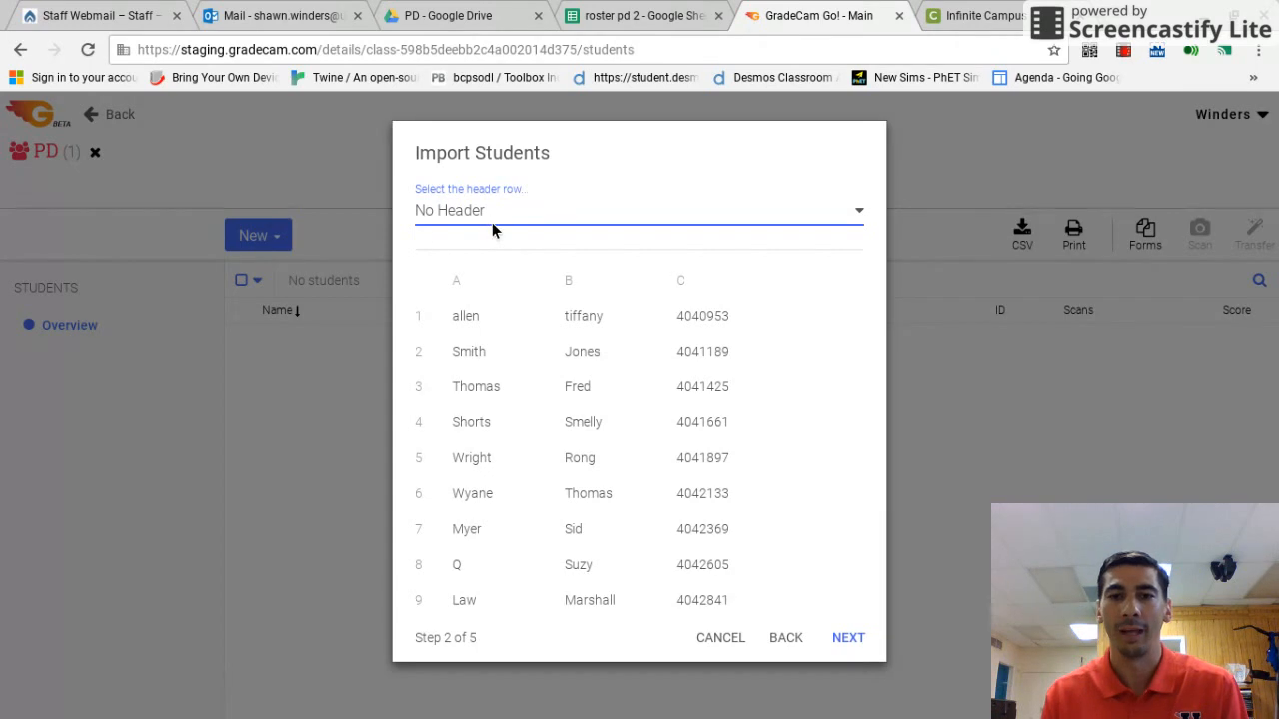
left_click(848, 637)
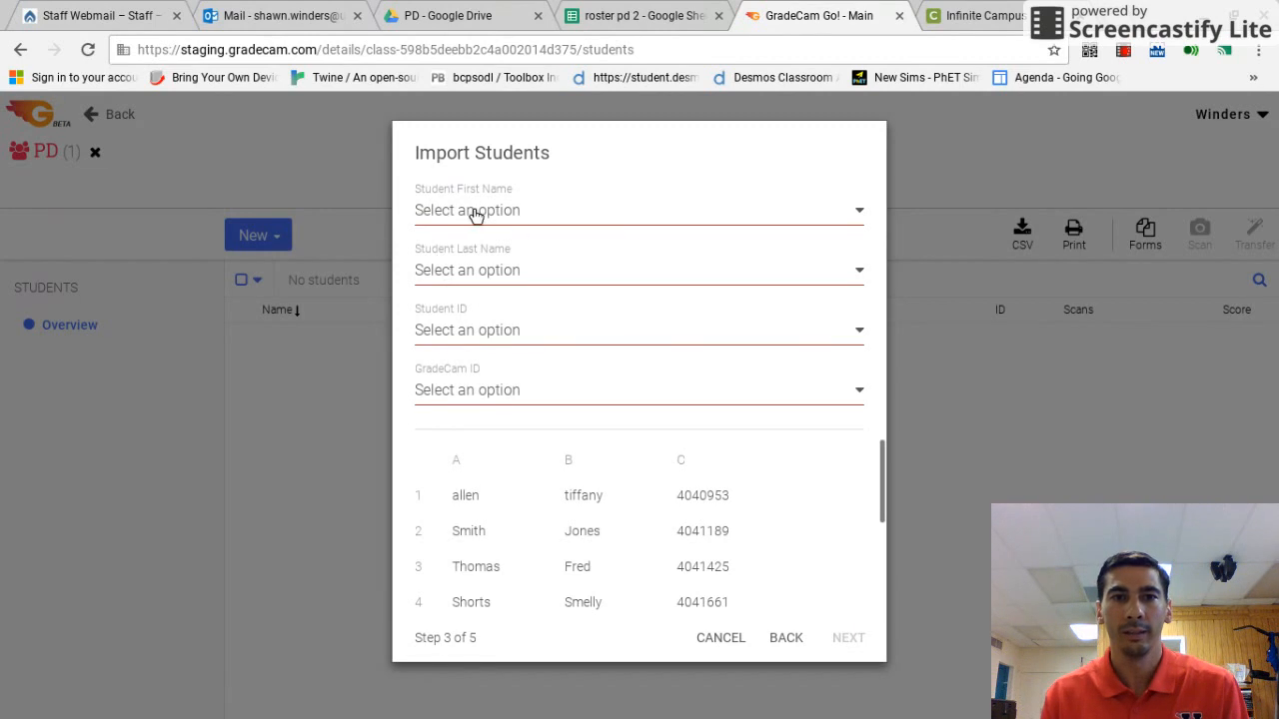
Map Student First Name to column B and Student Last Name to column A
left_click(857, 217)
left_click(685, 295)
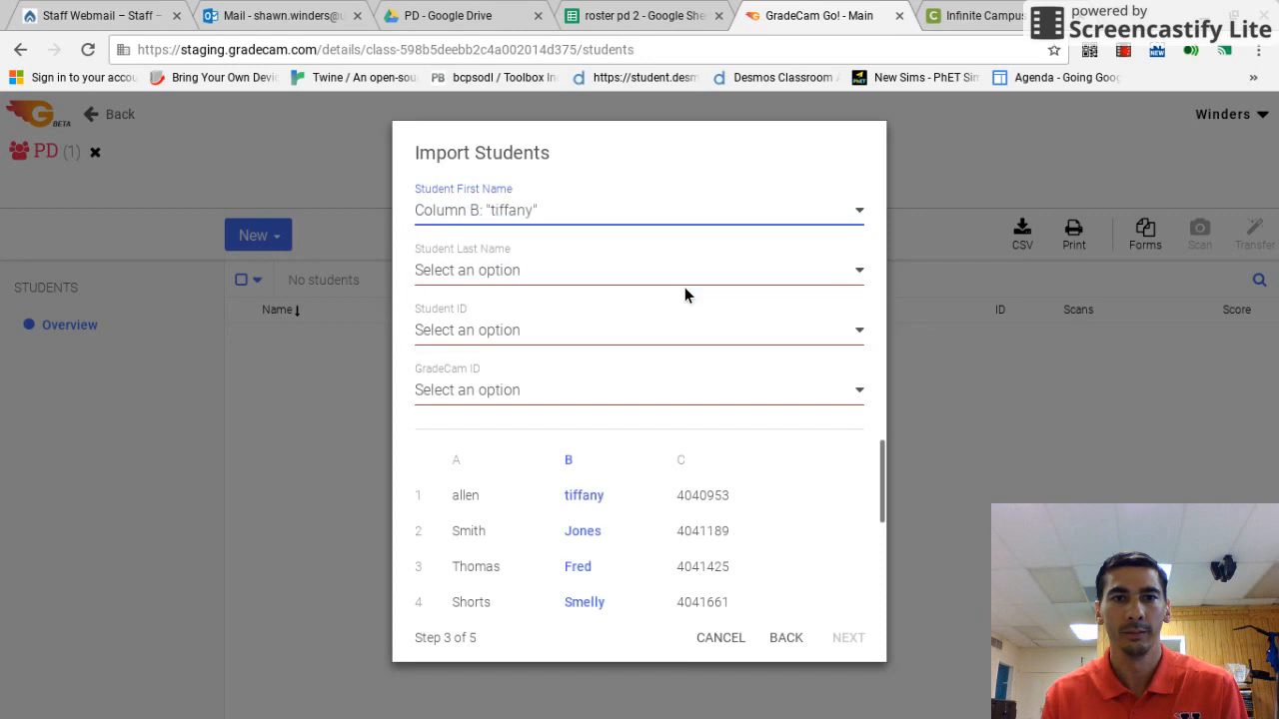
left_click(484, 280)
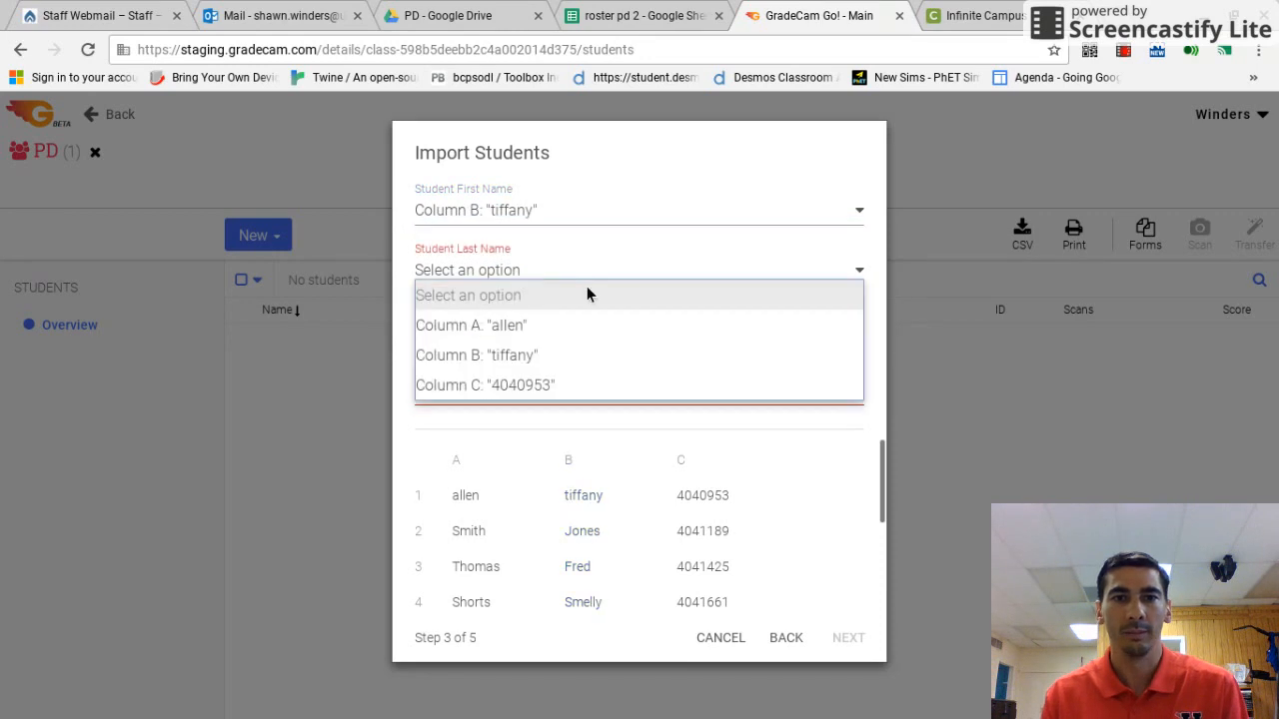
left_click(570, 311)
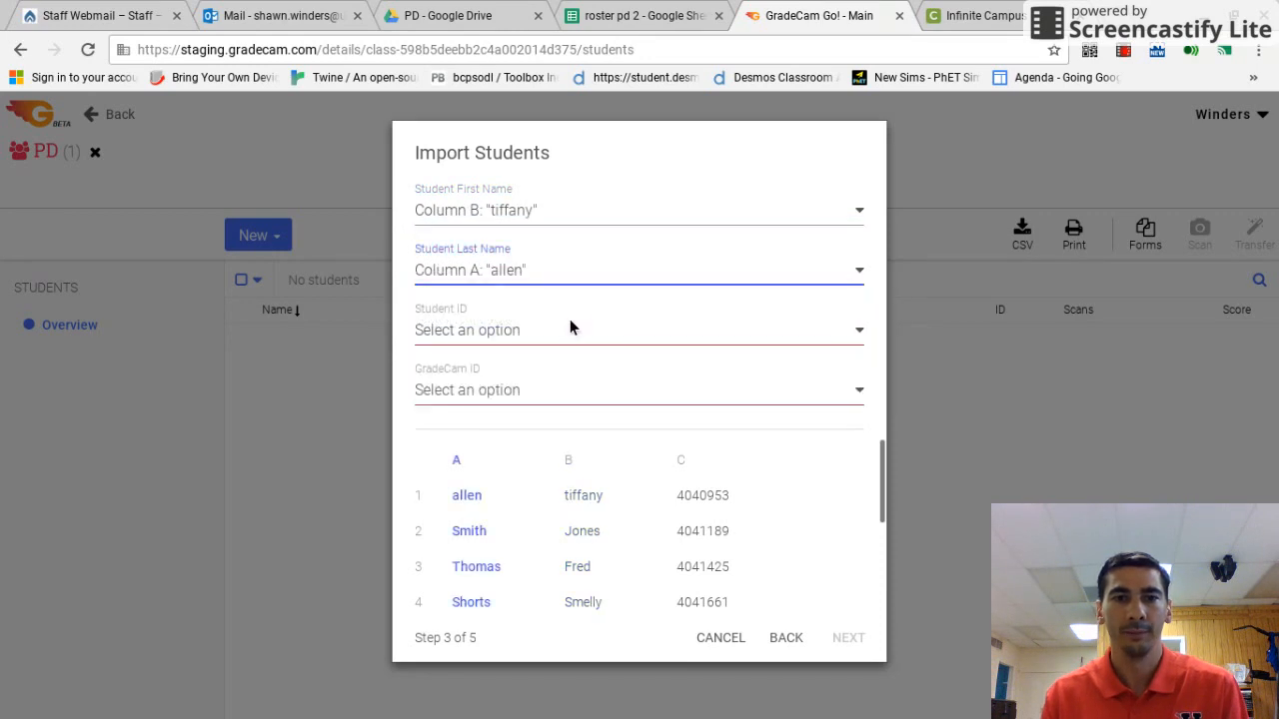
Map both Student ID and GradeCam ID to column C and continue to the import preview
left_click(560, 333)
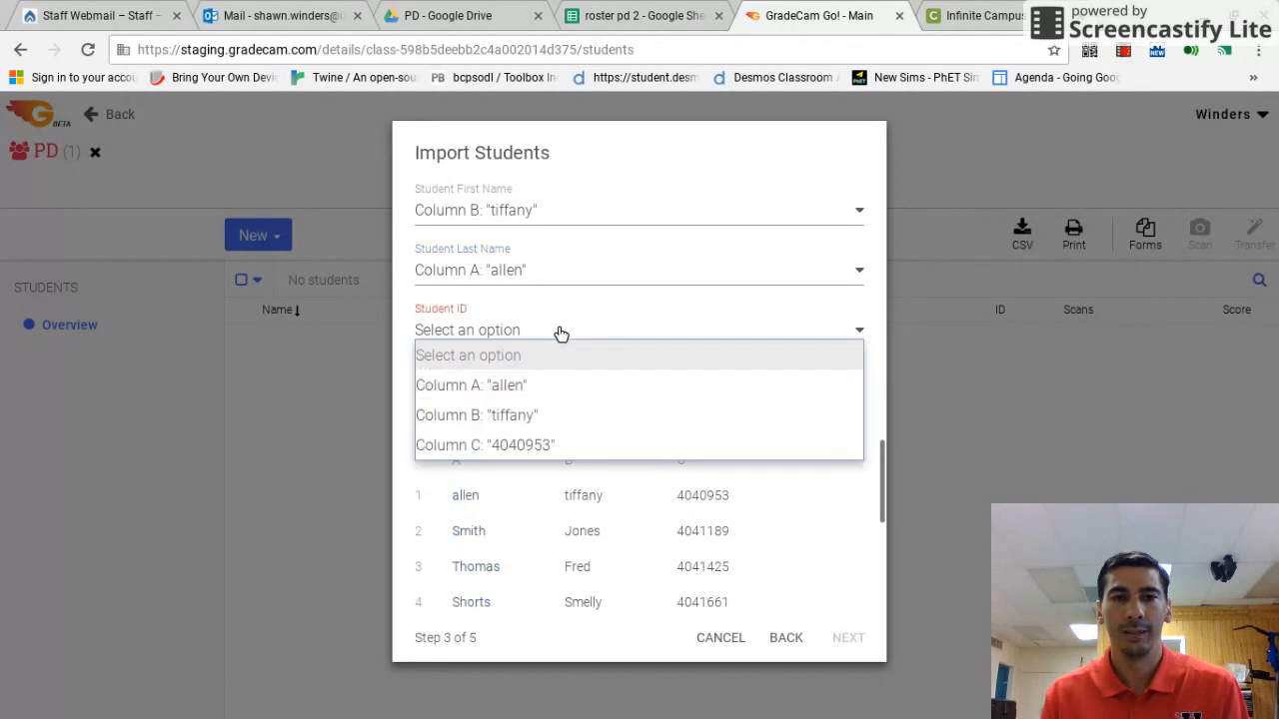
left_click(549, 444)
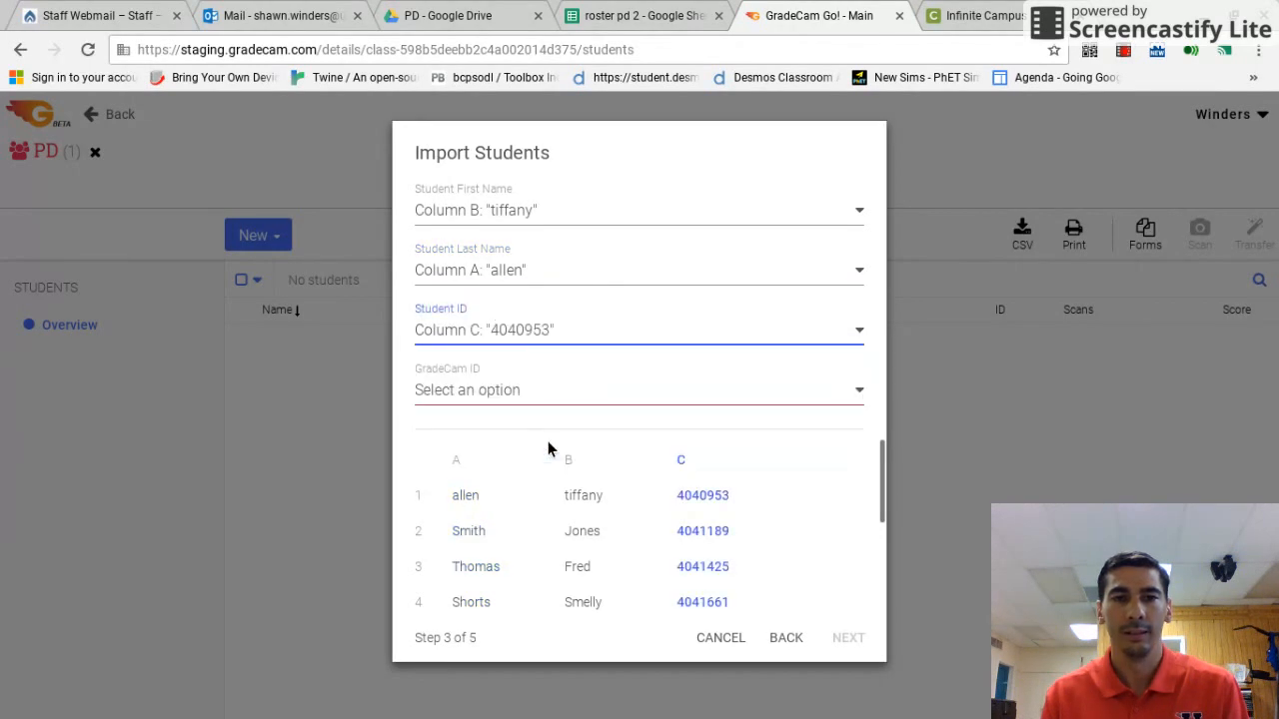
left_click(588, 398)
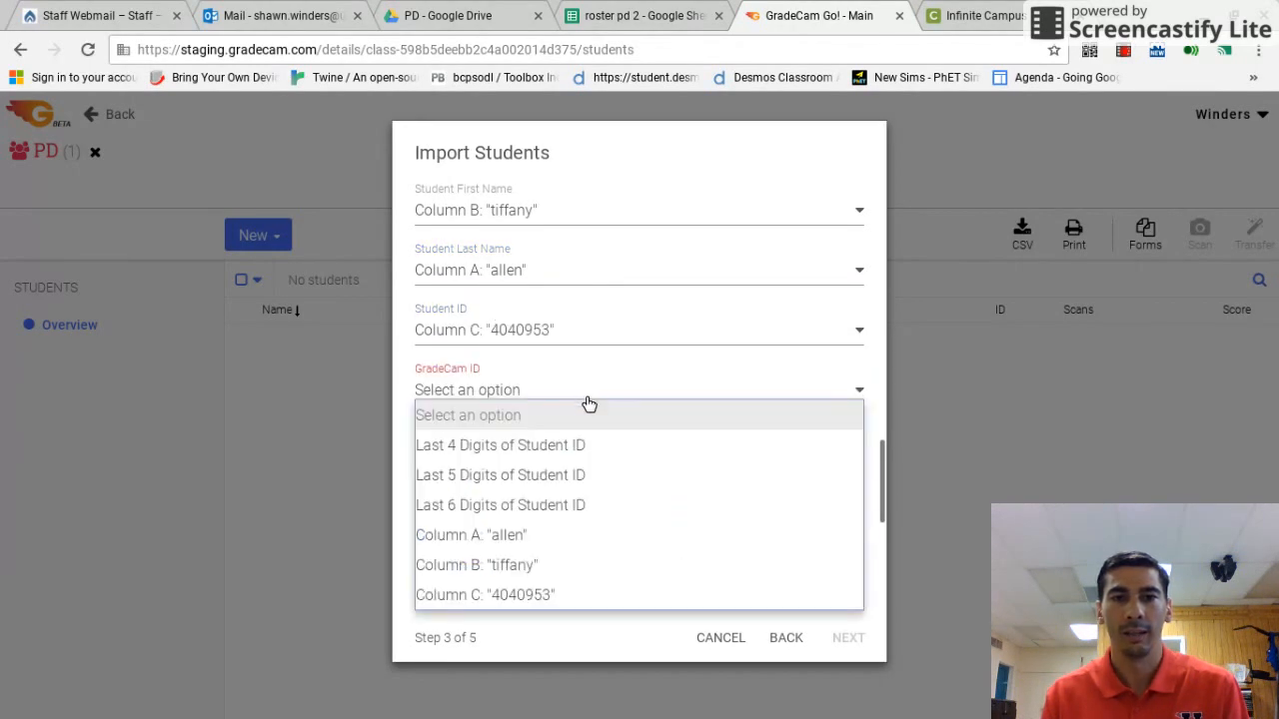
left_click(550, 589)
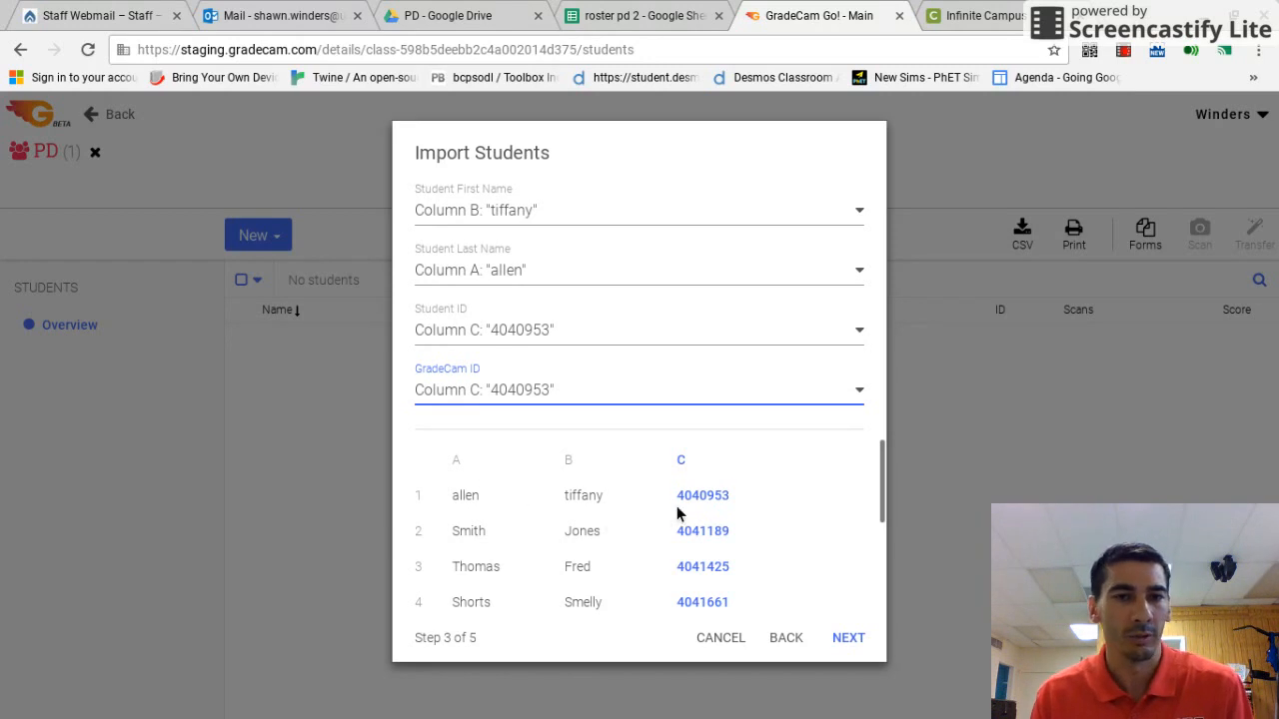
left_click(844, 634)
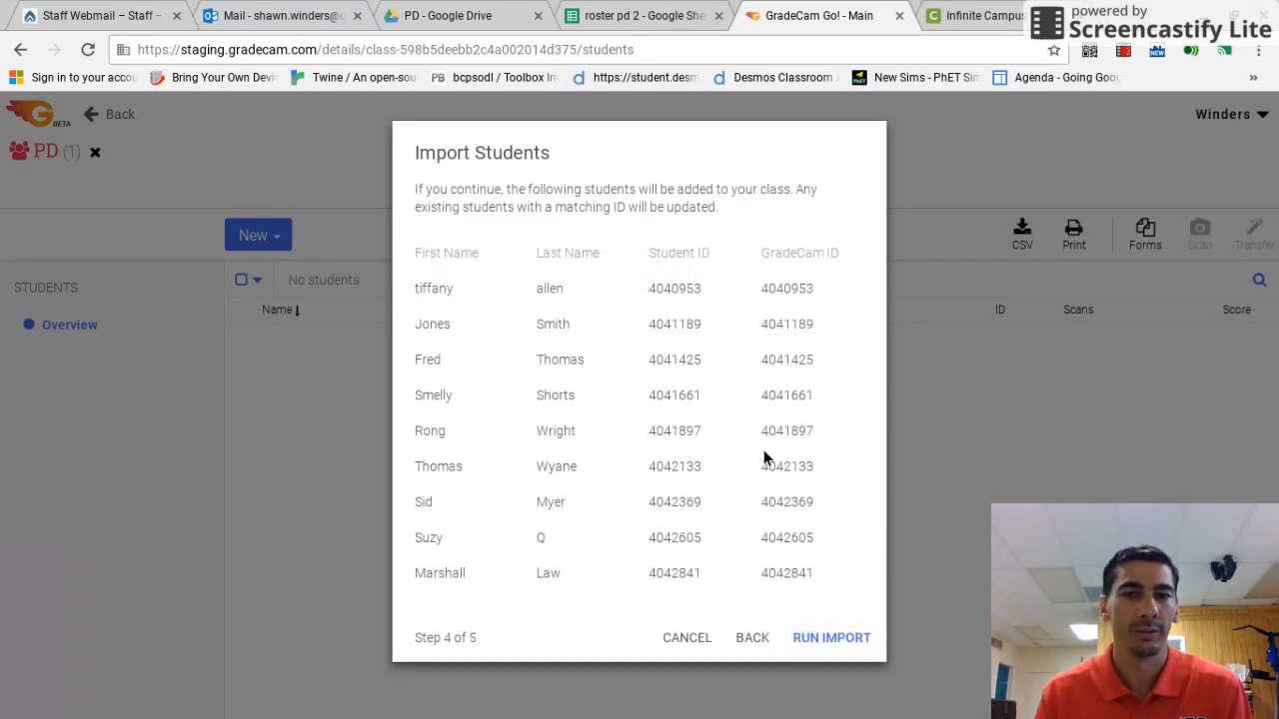
Run the student import into the PD class, confirm it and close the finished import dialog
left_click(819, 639)
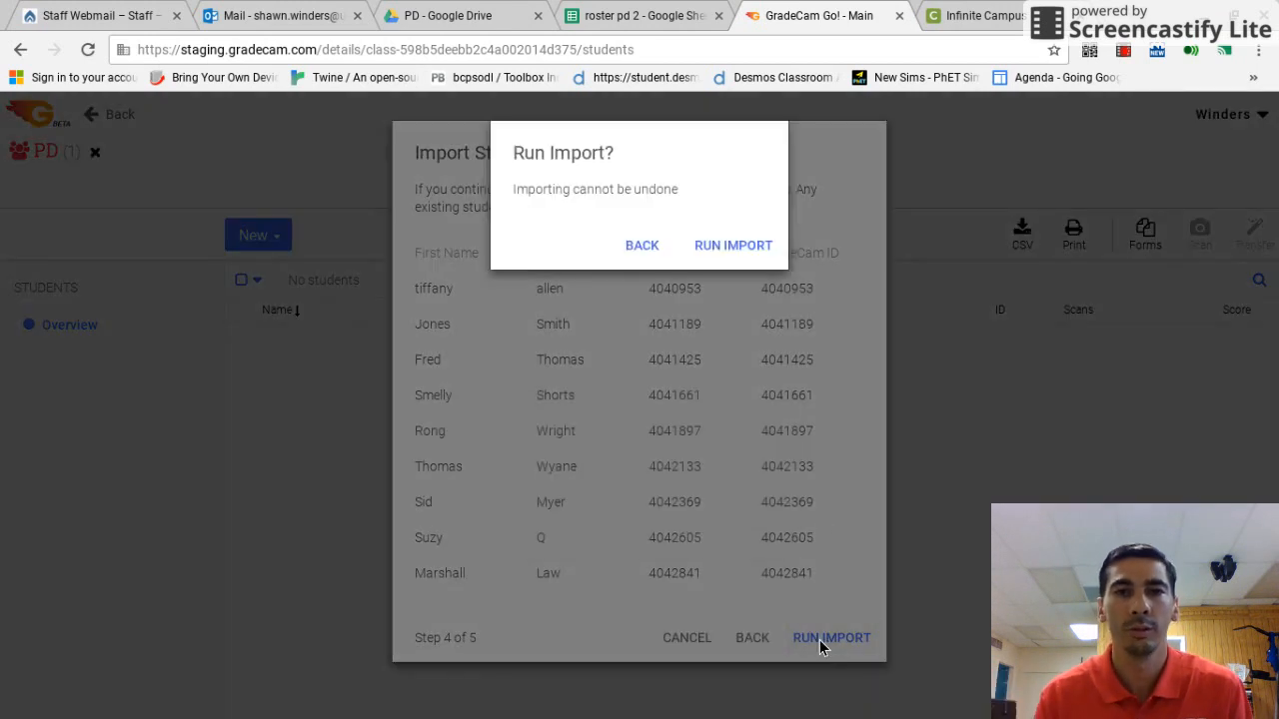
left_click(722, 245)
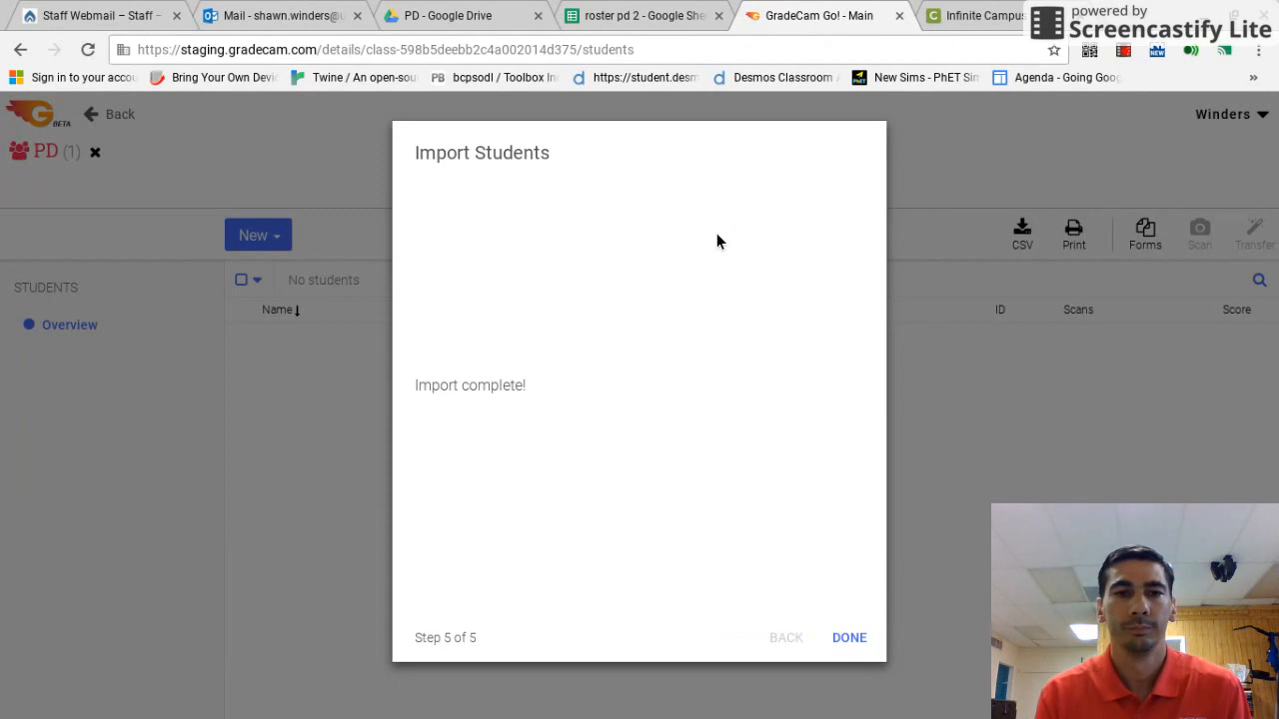
left_click(862, 638)
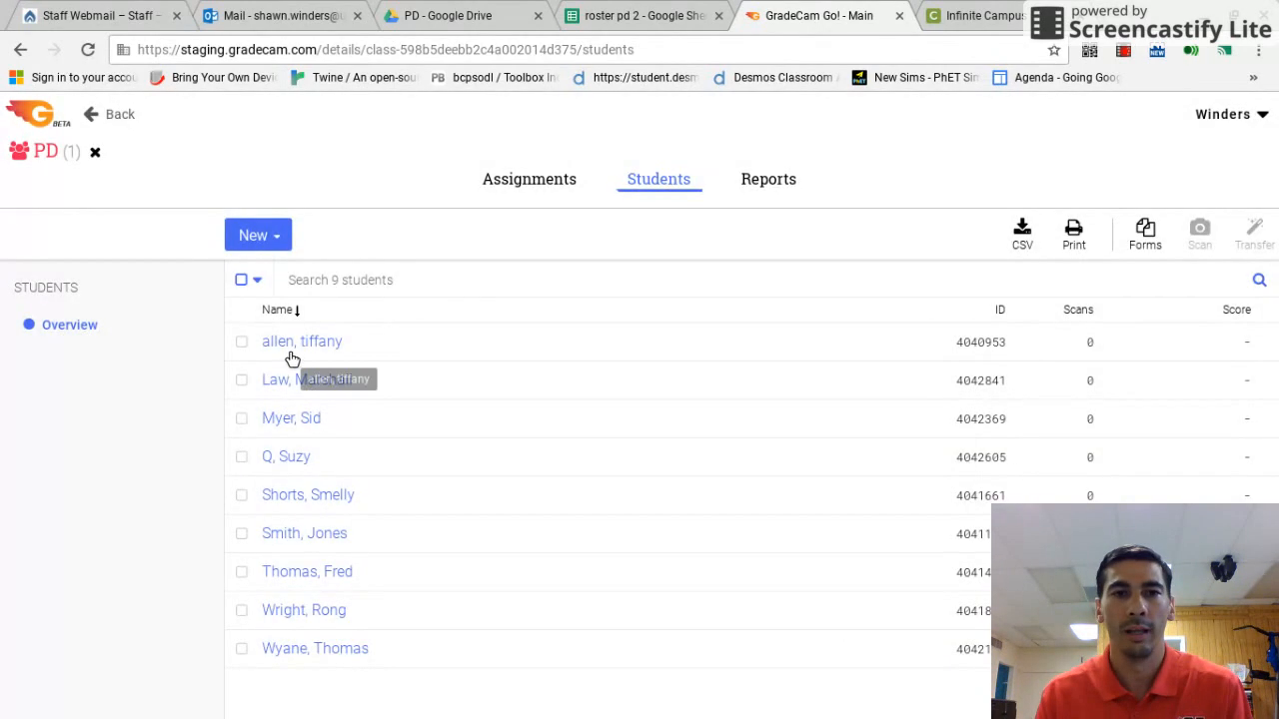